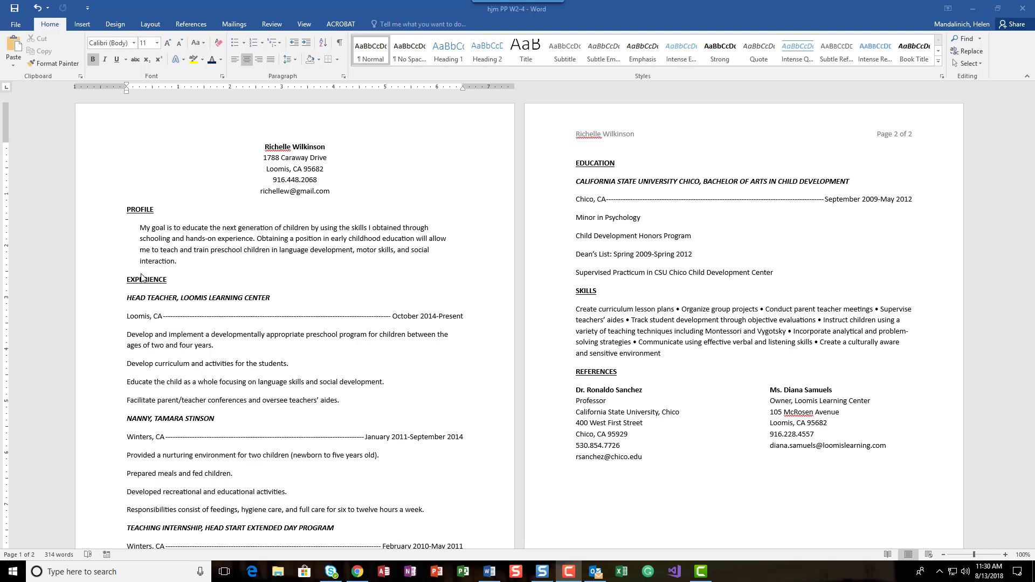
- Begin defining a new symbol bullet for the four duty paragraphs under Head Teacher, choosing the Wingdings font
click(127, 335)
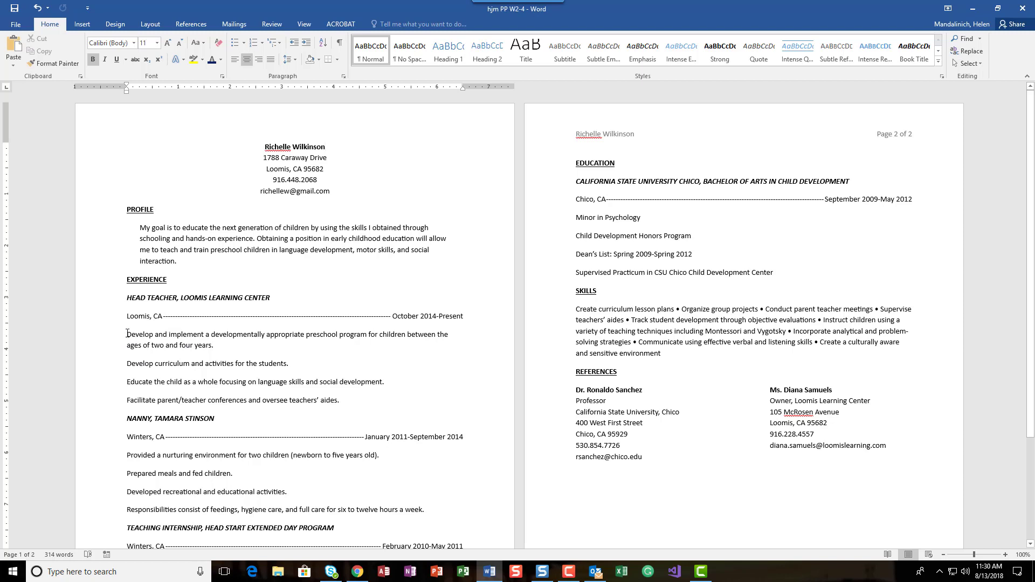
drag(128, 334, 365, 407)
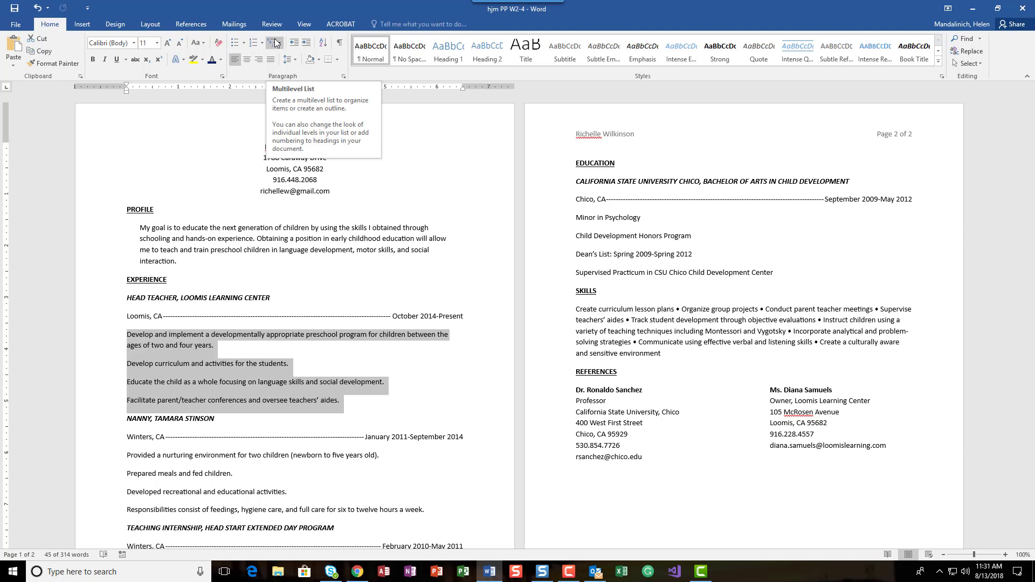
click(245, 43)
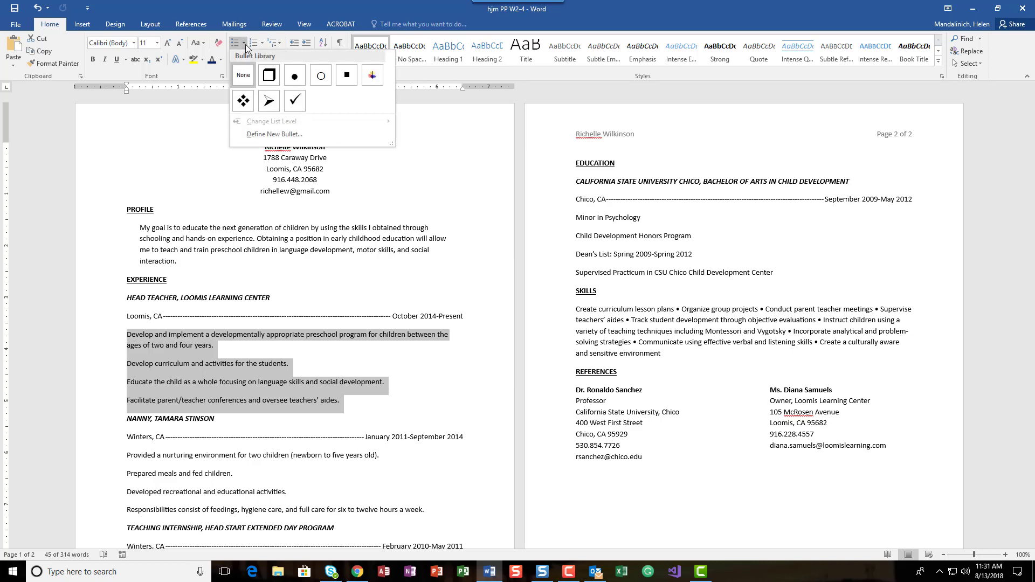
click(264, 135)
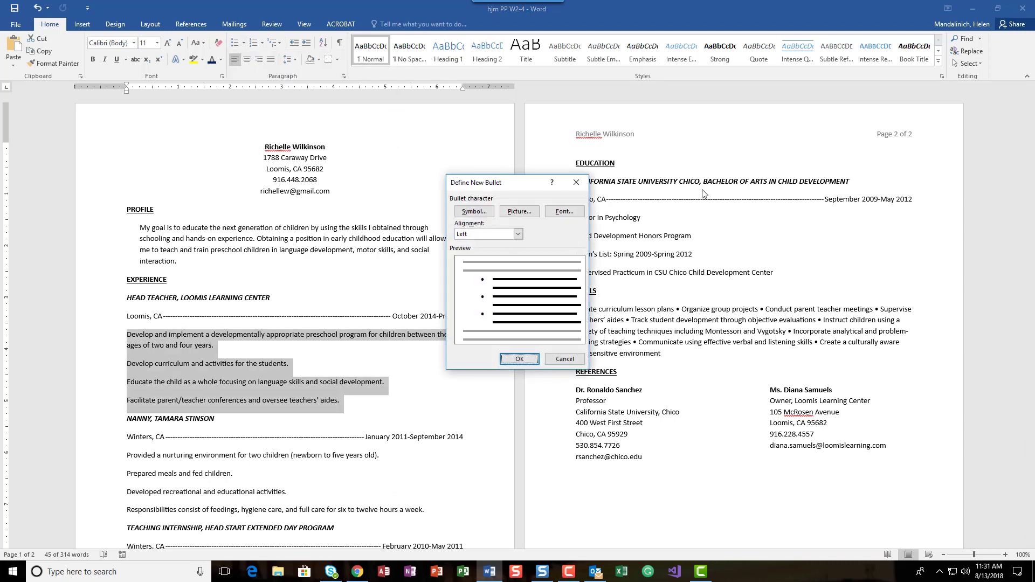
click(474, 210)
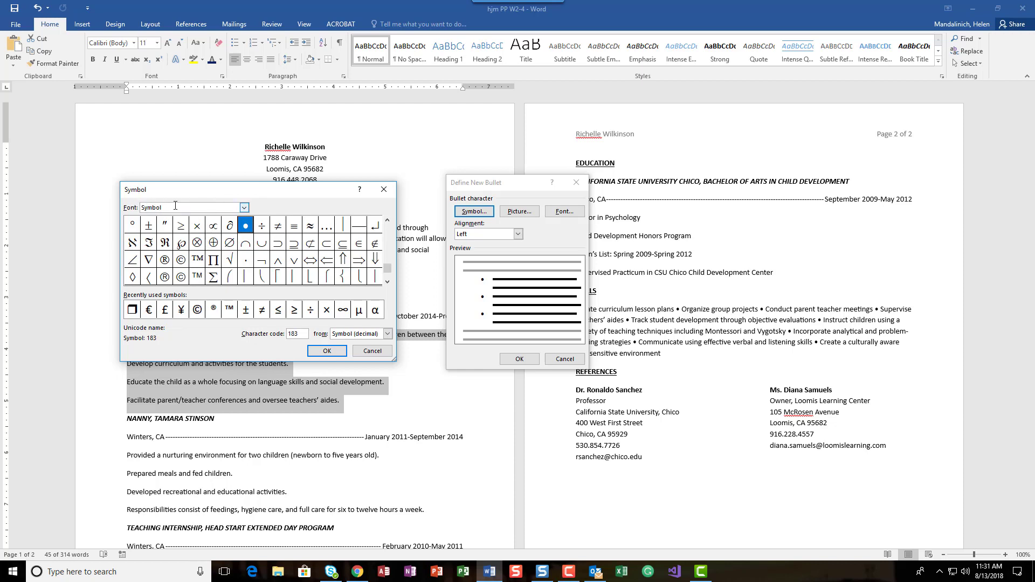
click(245, 208)
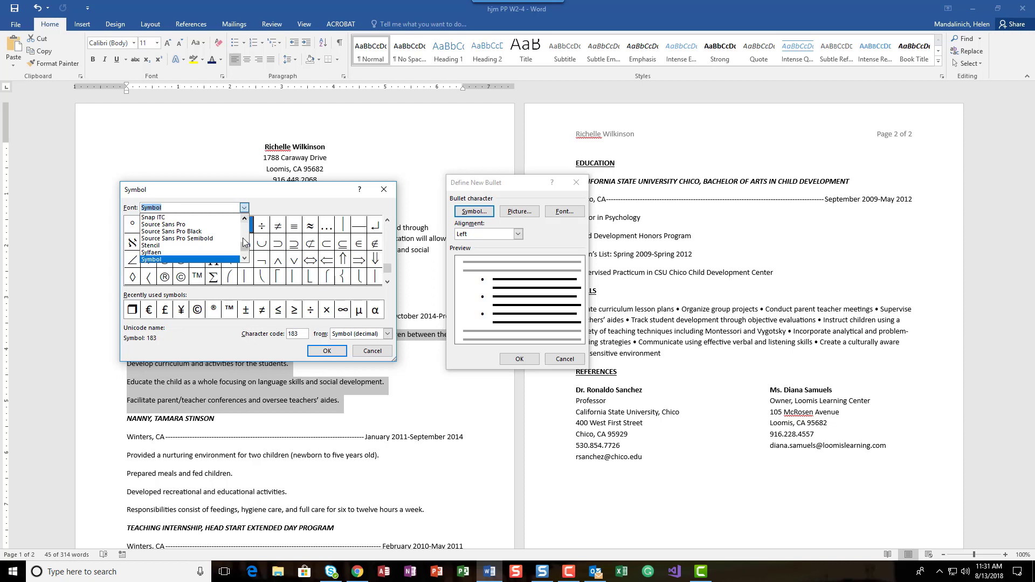
scroll(246, 247, up, 10)
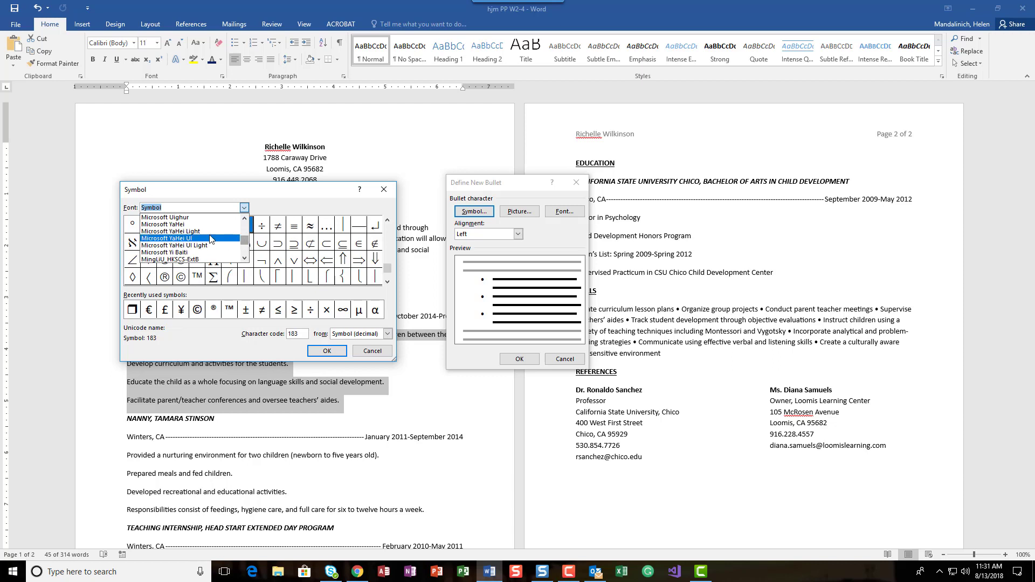
scroll(217, 235, up, 5)
scroll(216, 235, down, 6)
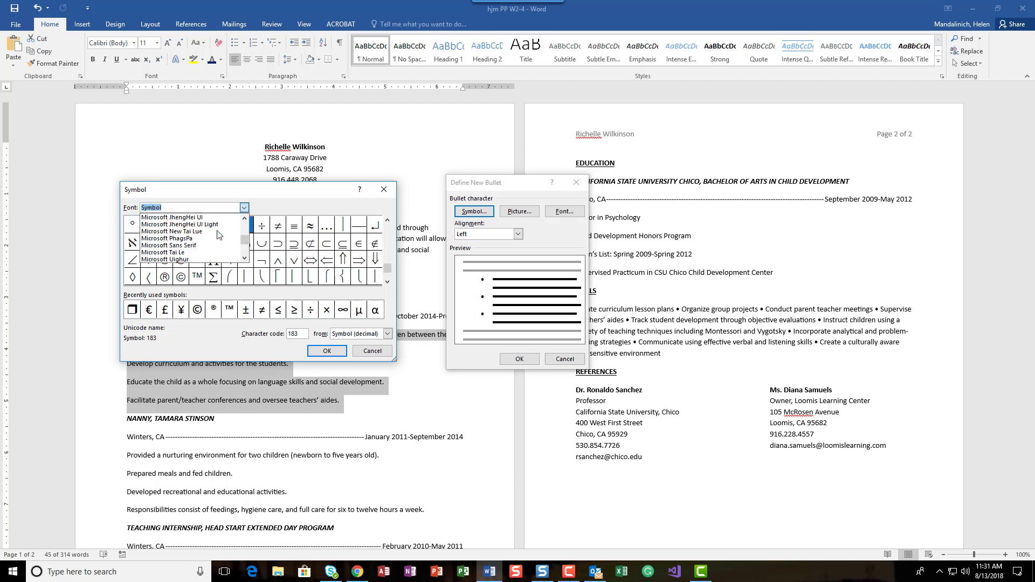
scroll(219, 236, down, 15)
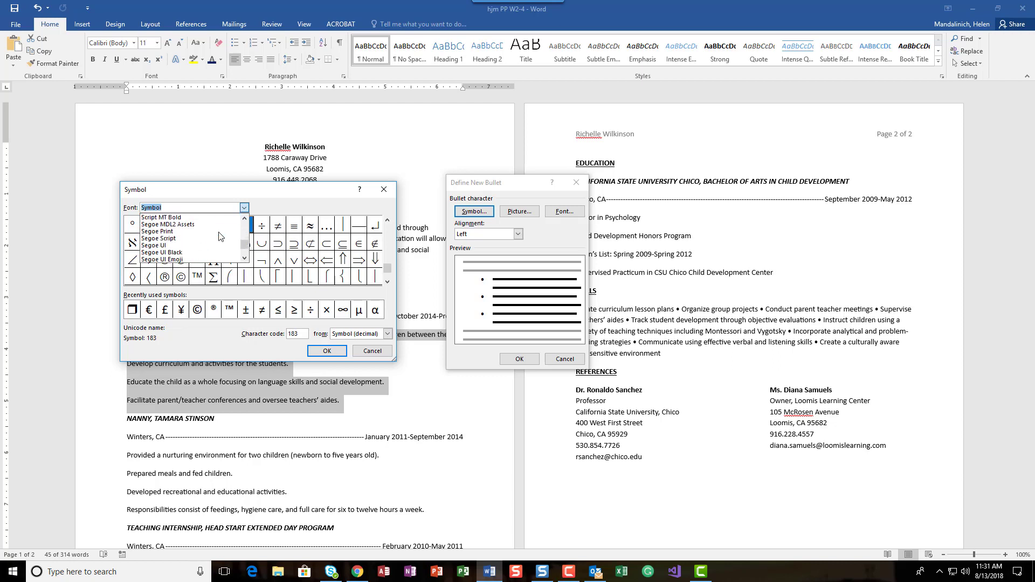
scroll(219, 237, down, 2)
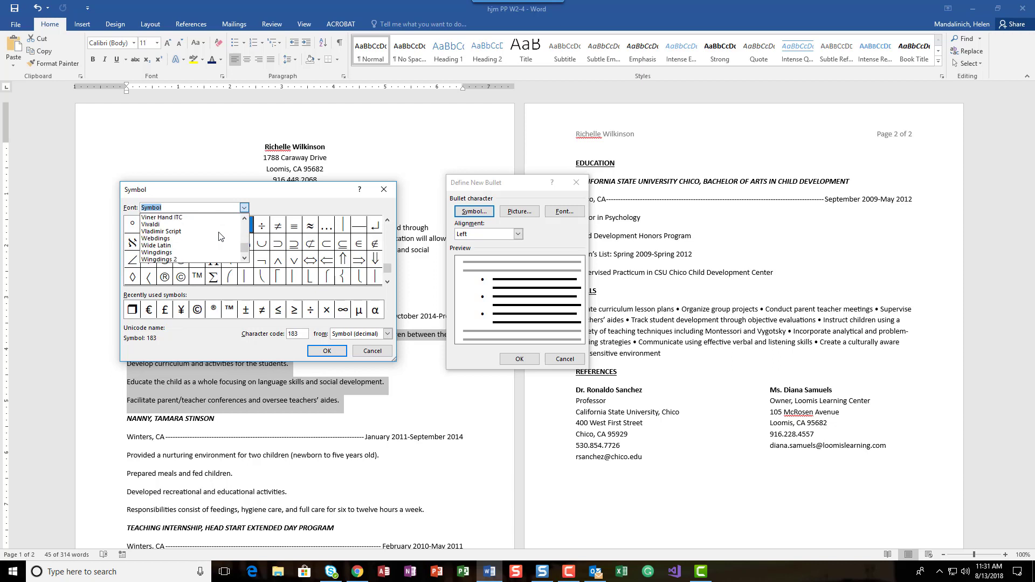
click(165, 254)
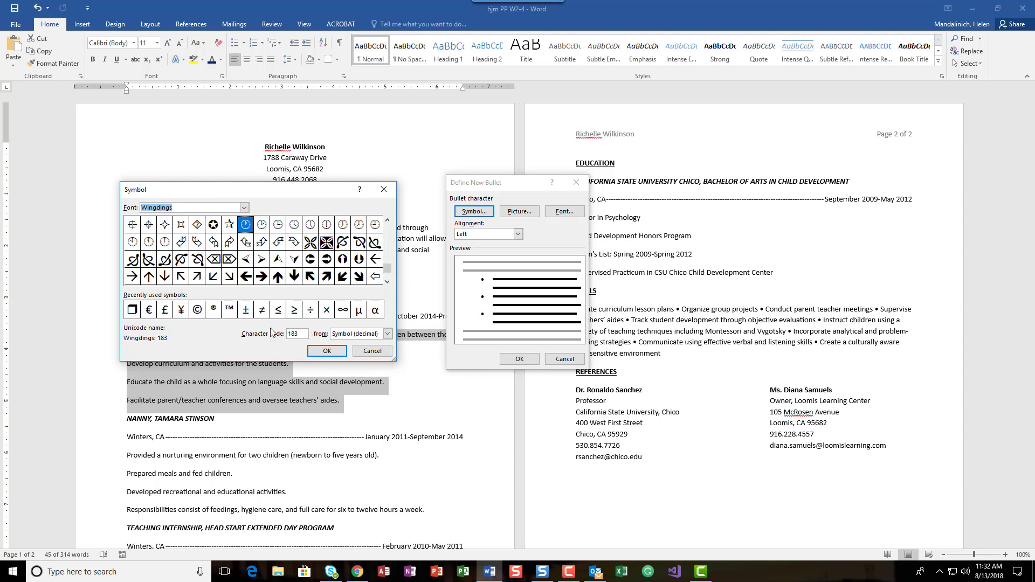
- Choose the symbol with character code 254 as the bullet and apply it to the selected paragraphs
double_click(302, 334)
text(254)
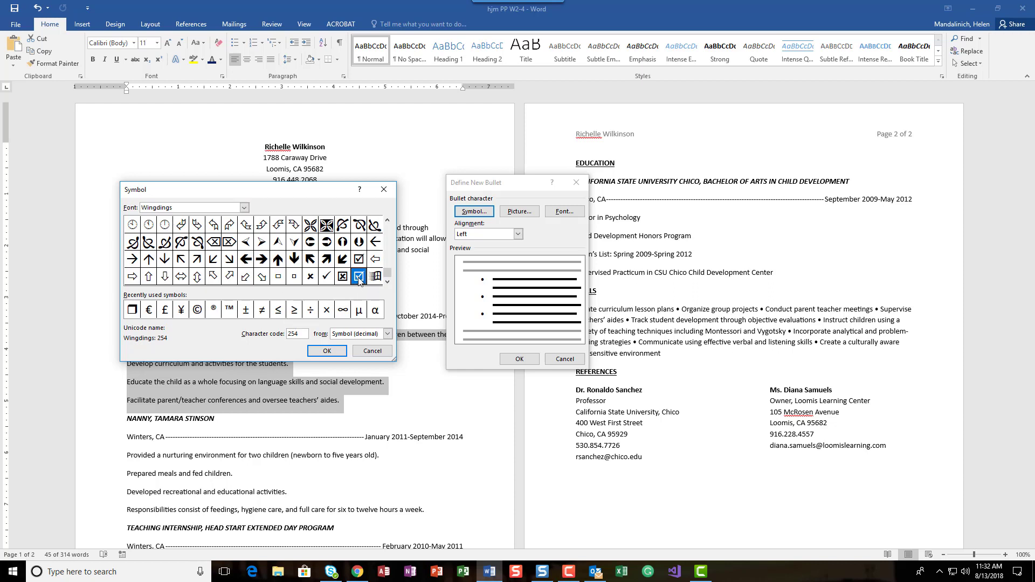
click(326, 352)
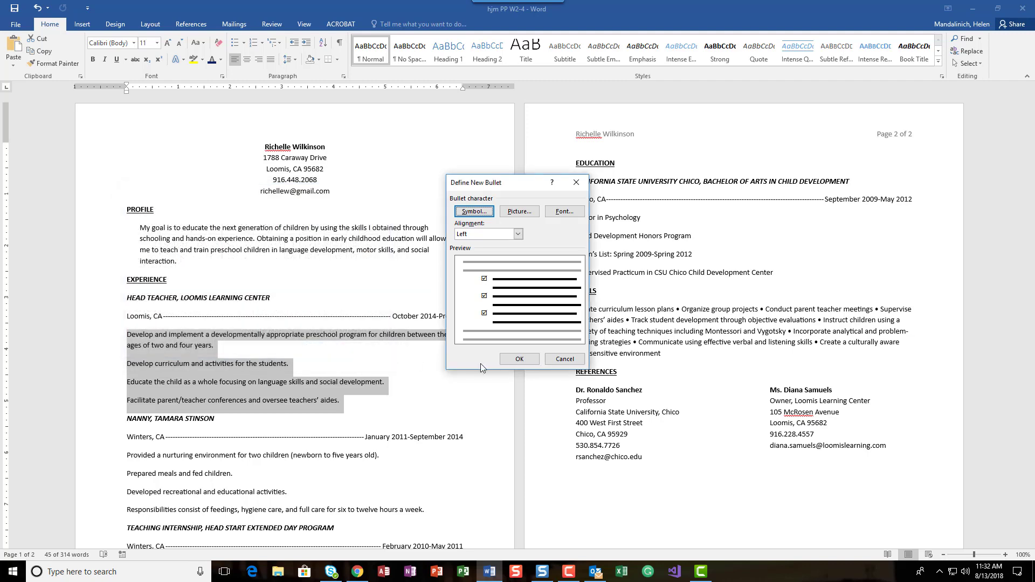
click(519, 359)
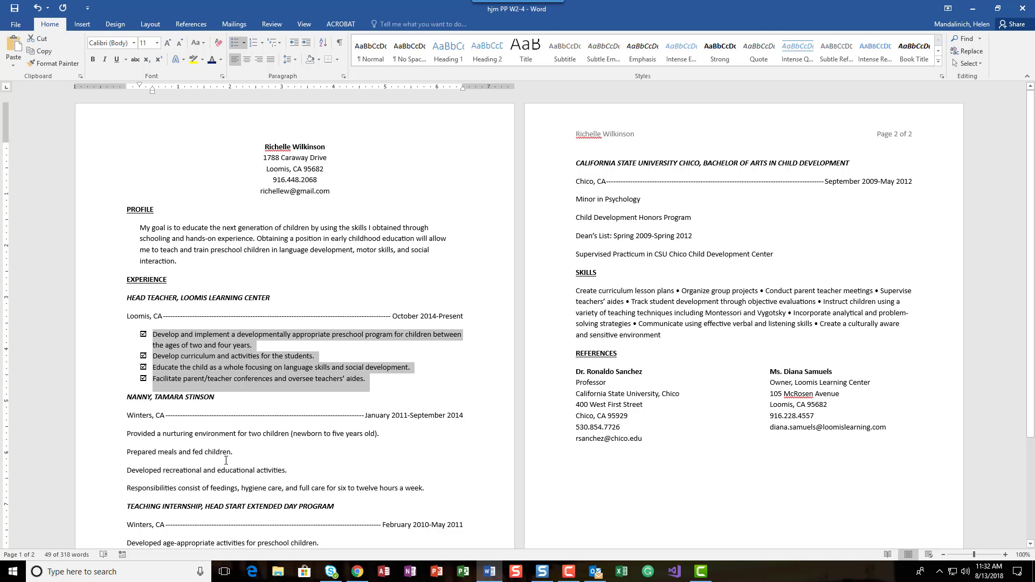
- Copy the checkbox bullet formatting with Format Painter to the detail paragraphs under Nanny, Teaching Internship and Education
scroll(196, 479, down, 2)
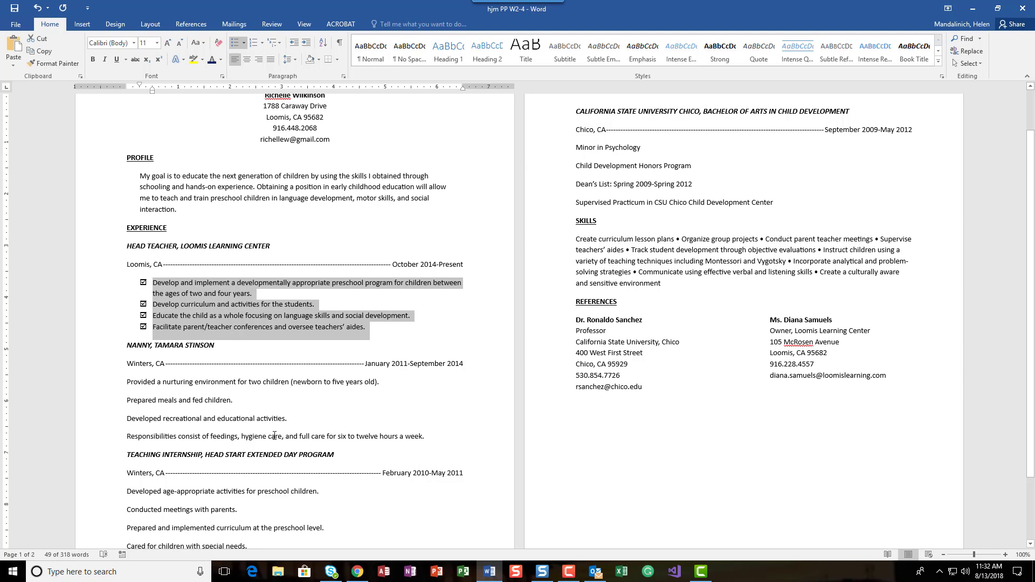
click(39, 65)
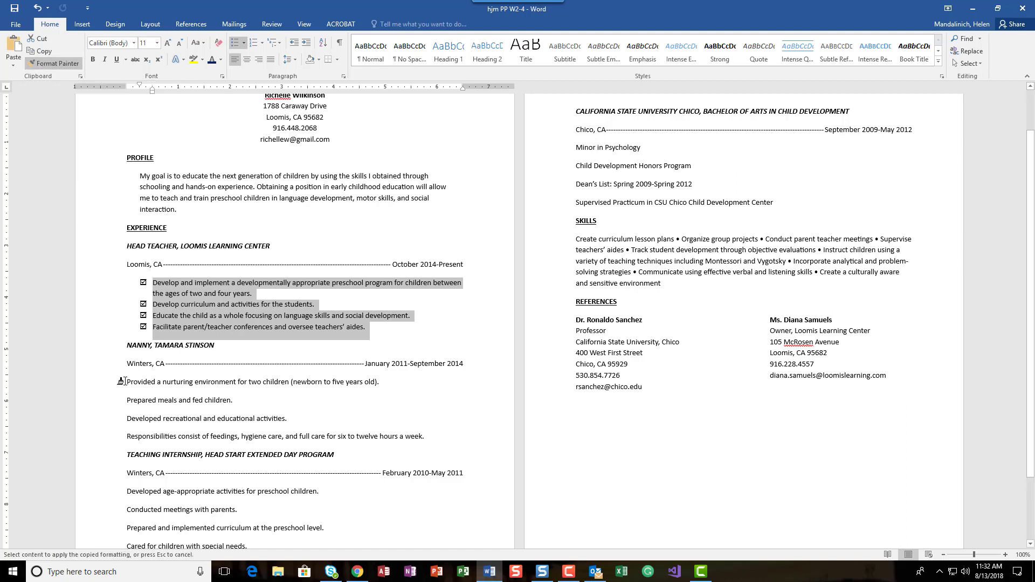
drag(121, 381, 133, 433)
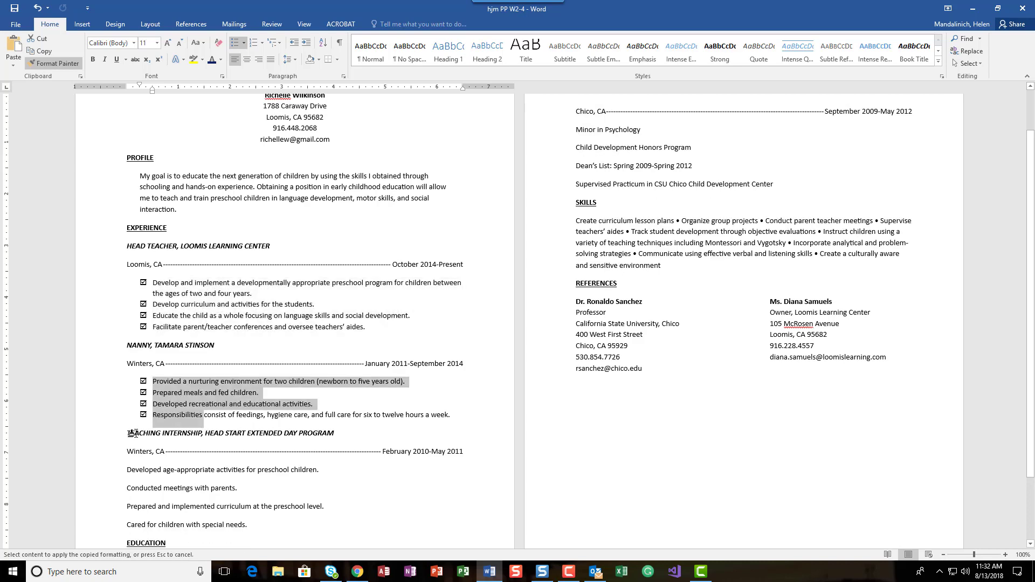
scroll(254, 395, down, 3)
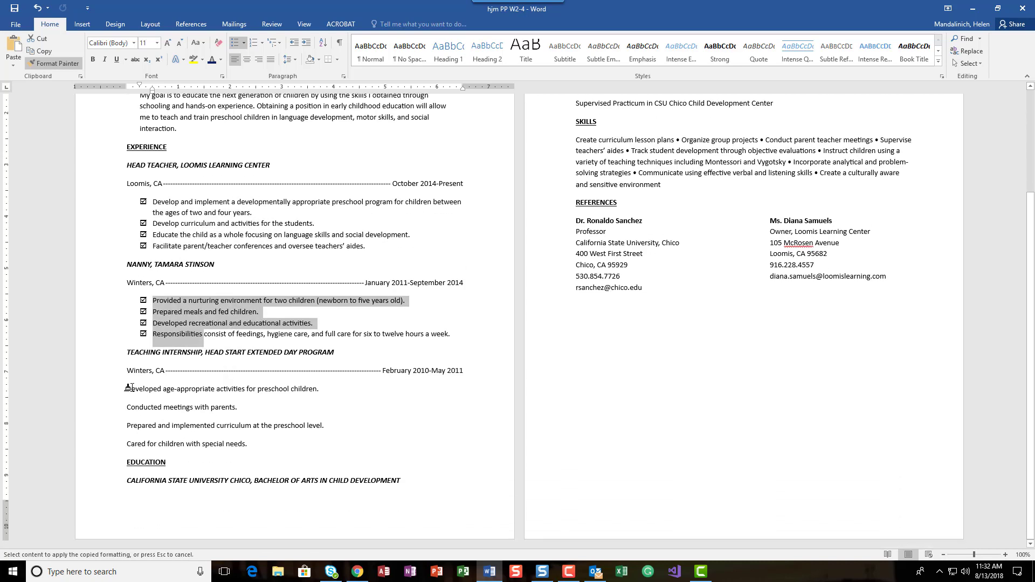
drag(127, 388, 138, 443)
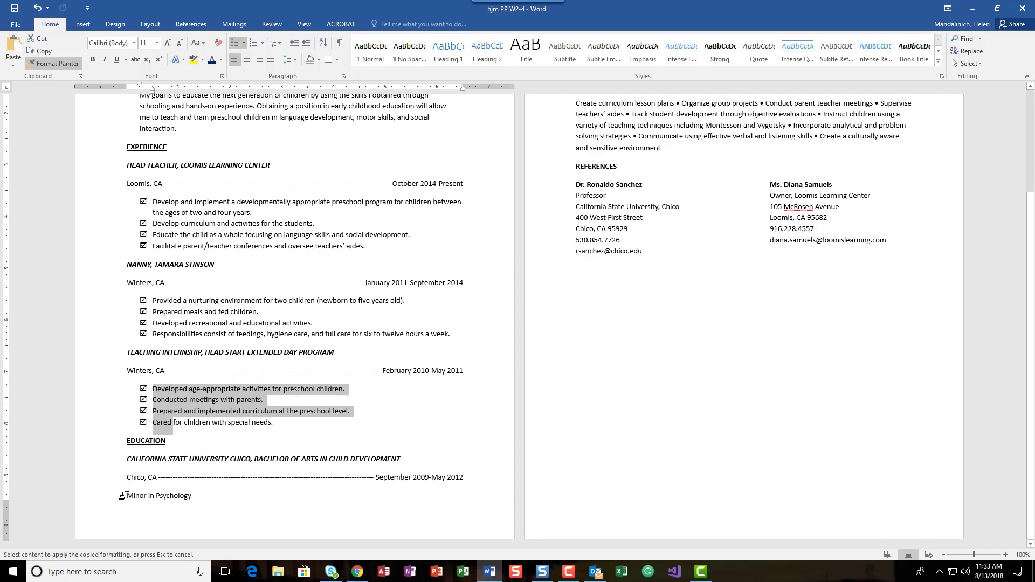
drag(142, 495, 194, 492)
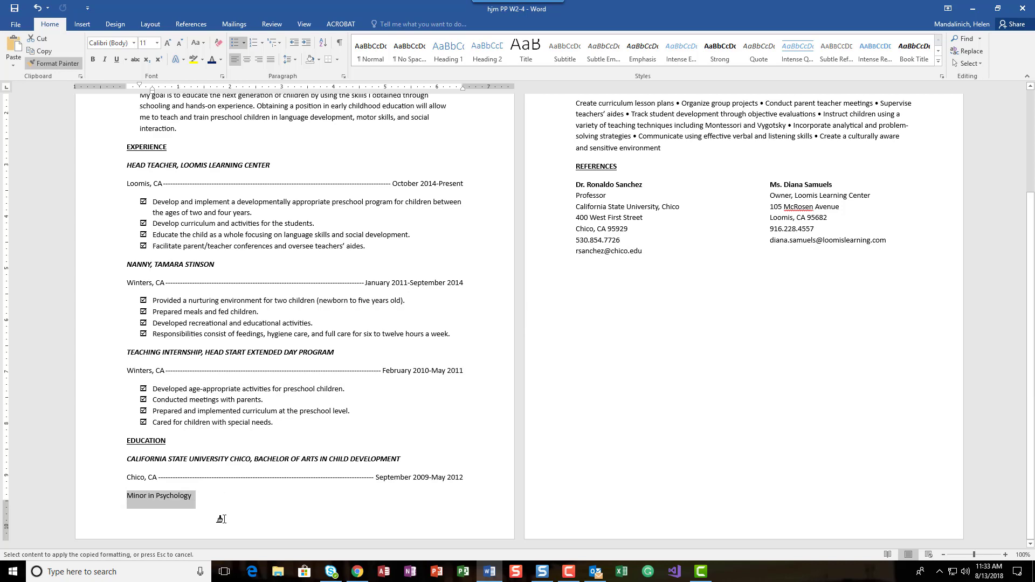
mouse_move(576, 96)
mouse_down()
mouse_move(630, 304)
mouse_move(684, 136)
mouse_move(631, 93)
mouse_move(681, 106)
mouse_up()
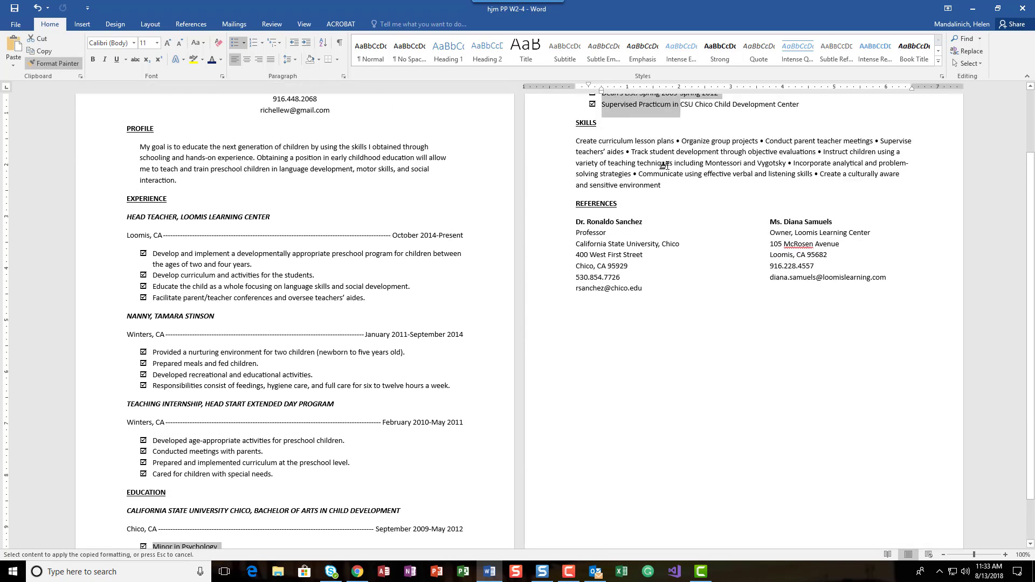
- Display the document one page at a time at 100% zoom
click(300, 26)
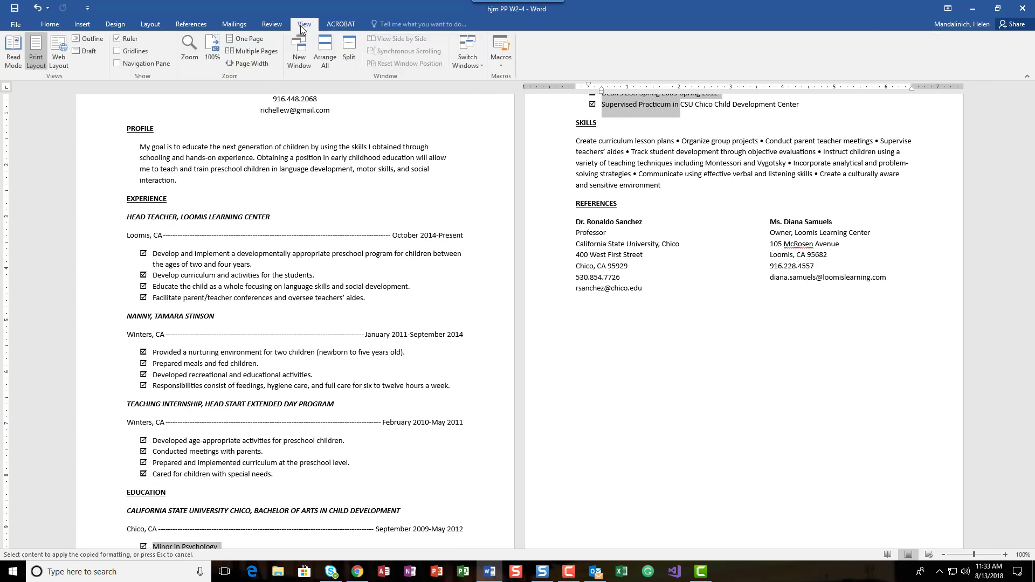
click(247, 39)
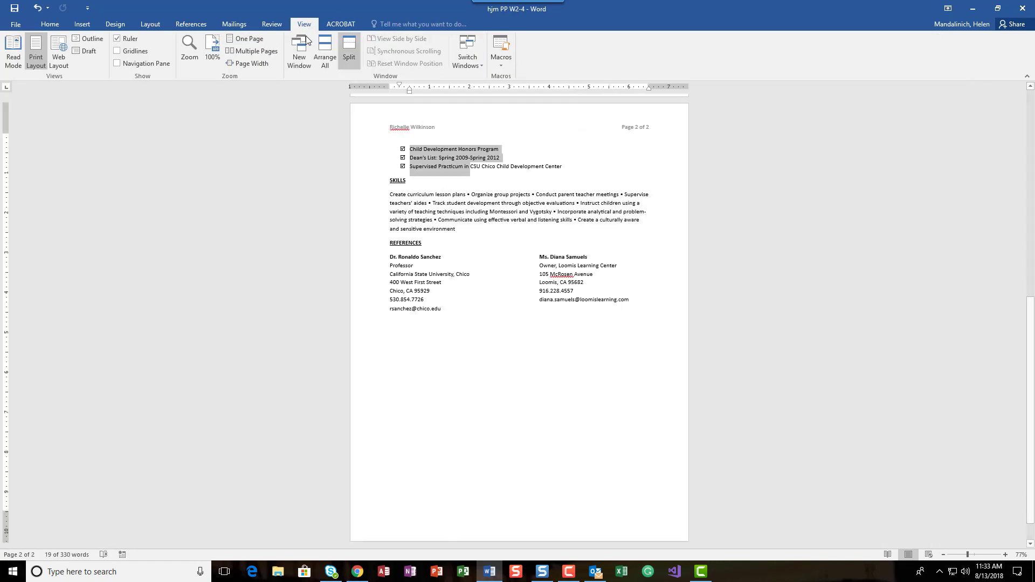
click(213, 52)
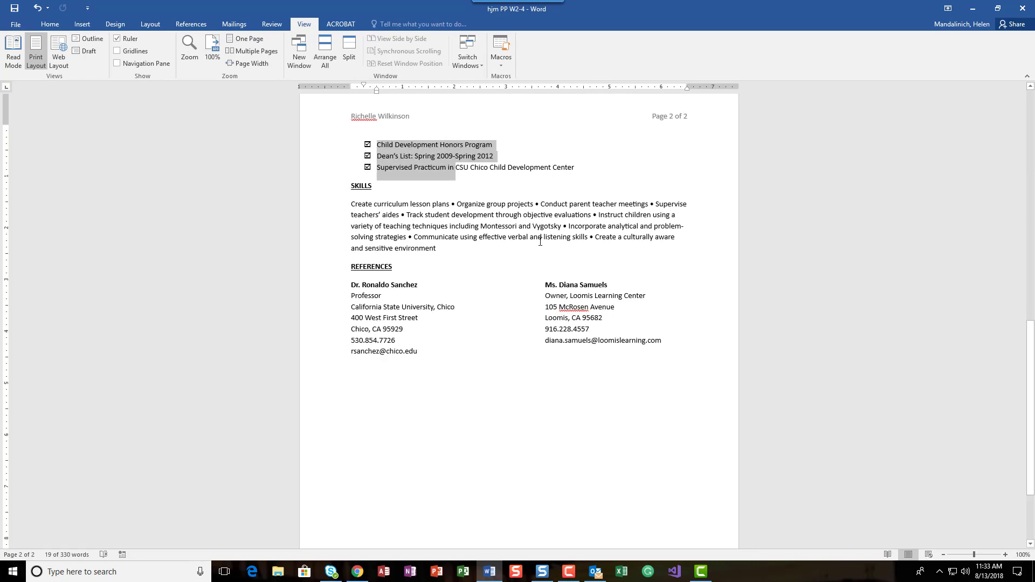
- Deselect the text, review the bulleted lists across the resume and save the document
scroll(540, 241, up, 8)
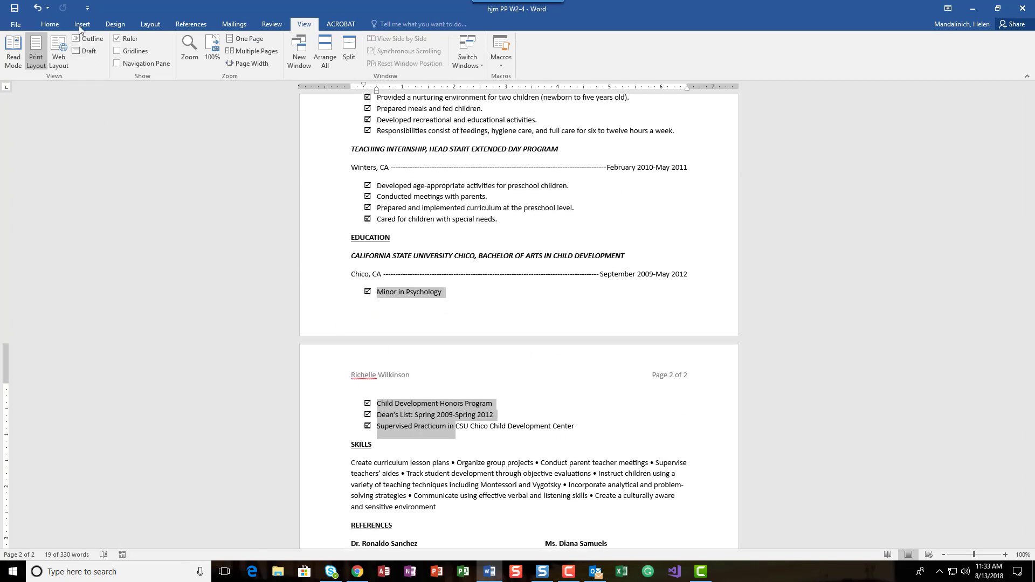
click(50, 24)
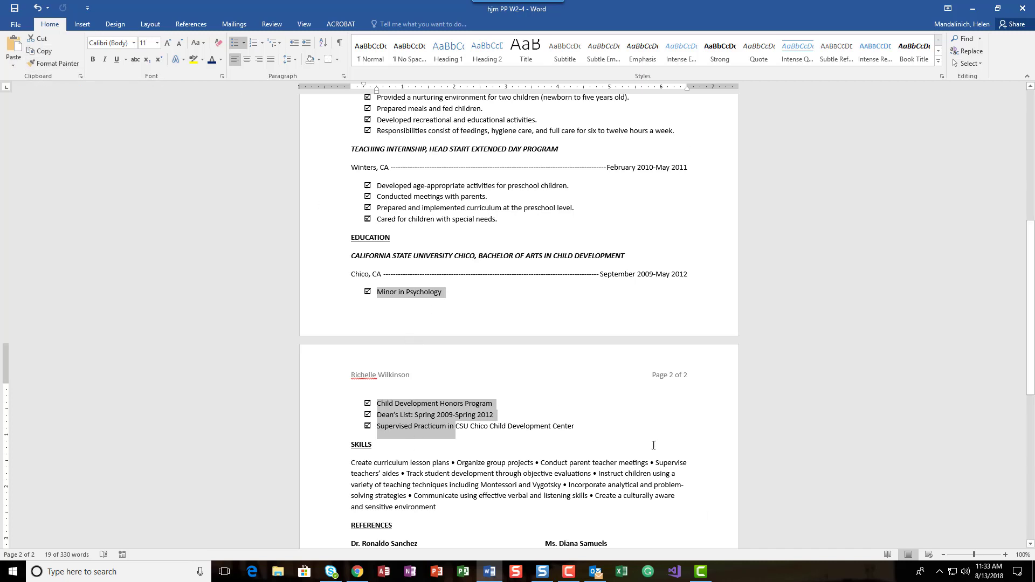
click(639, 390)
scroll(700, 427, up, 8)
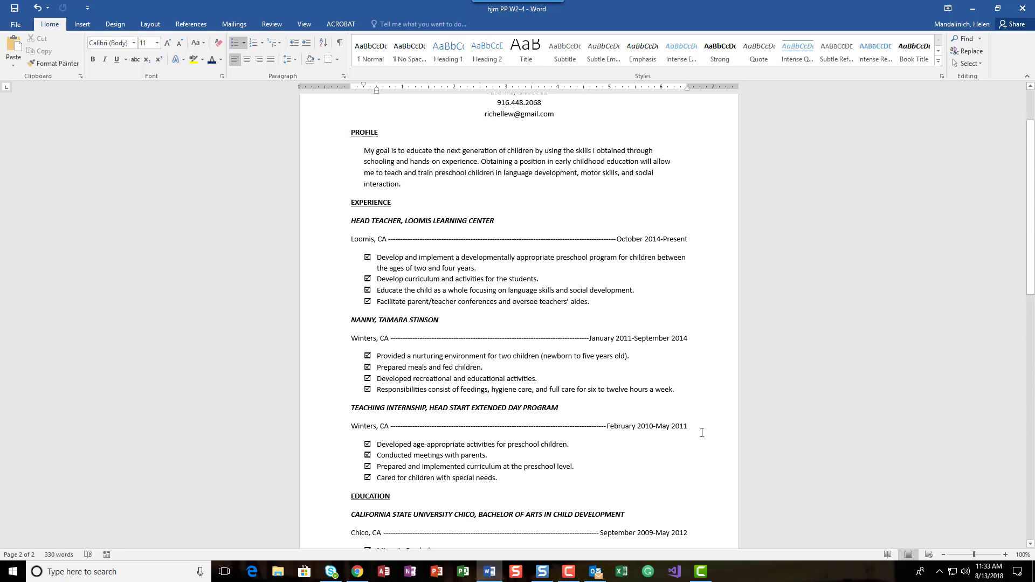
scroll(703, 432, down, 1)
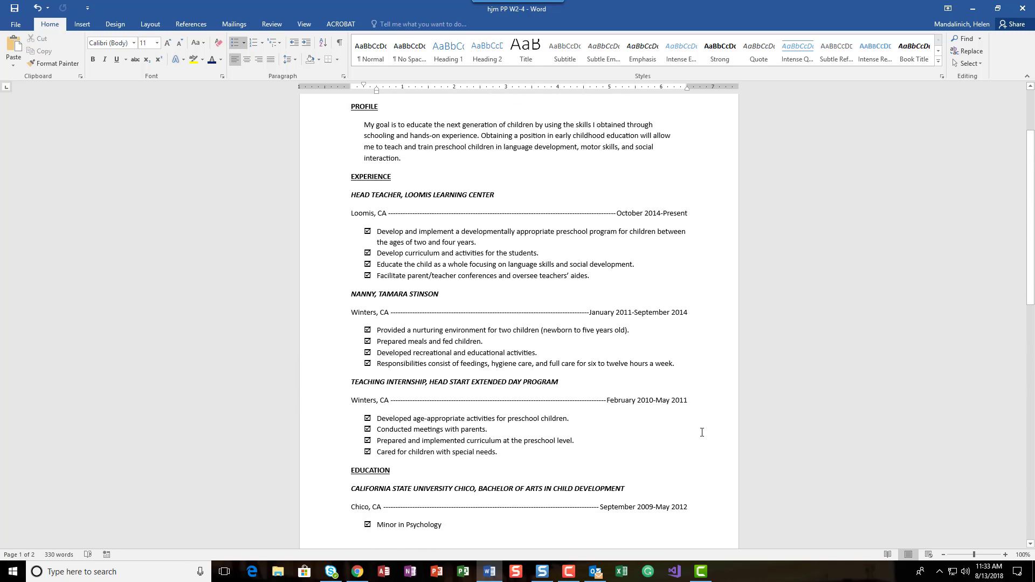
scroll(702, 433, up, 1)
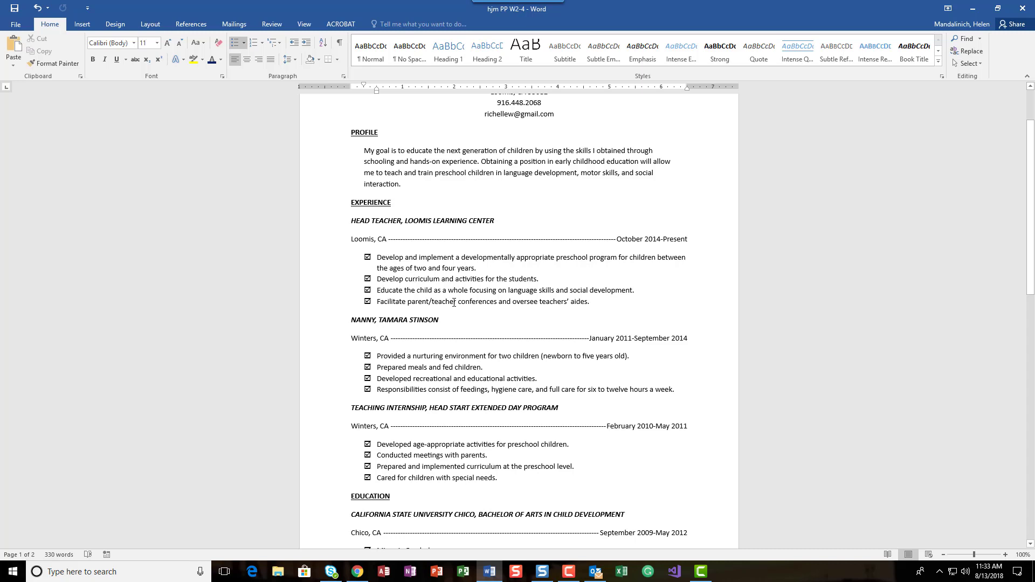
click(15, 8)
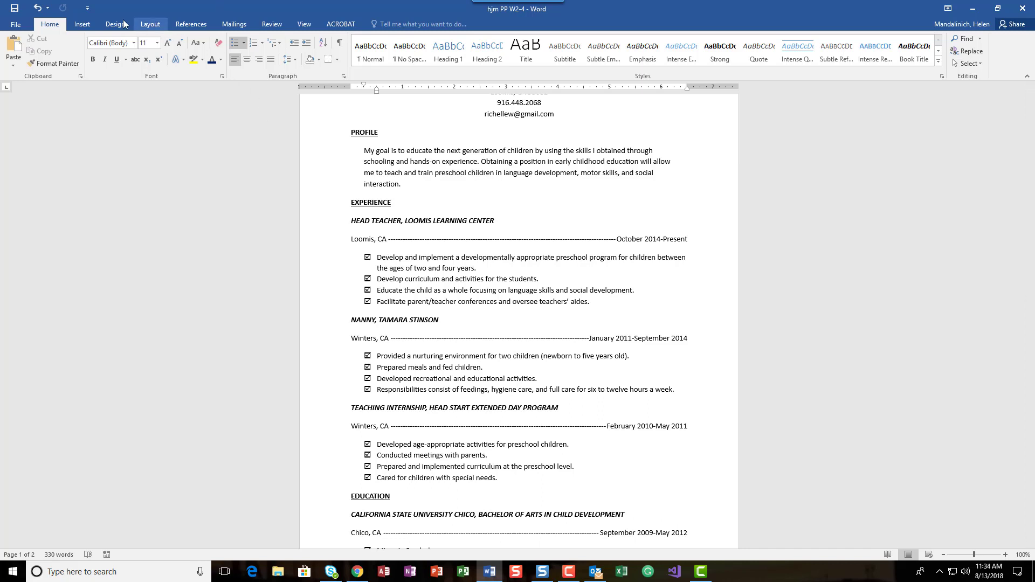
- Apply the Ion theme to the document and change the theme colors to Red
click(123, 27)
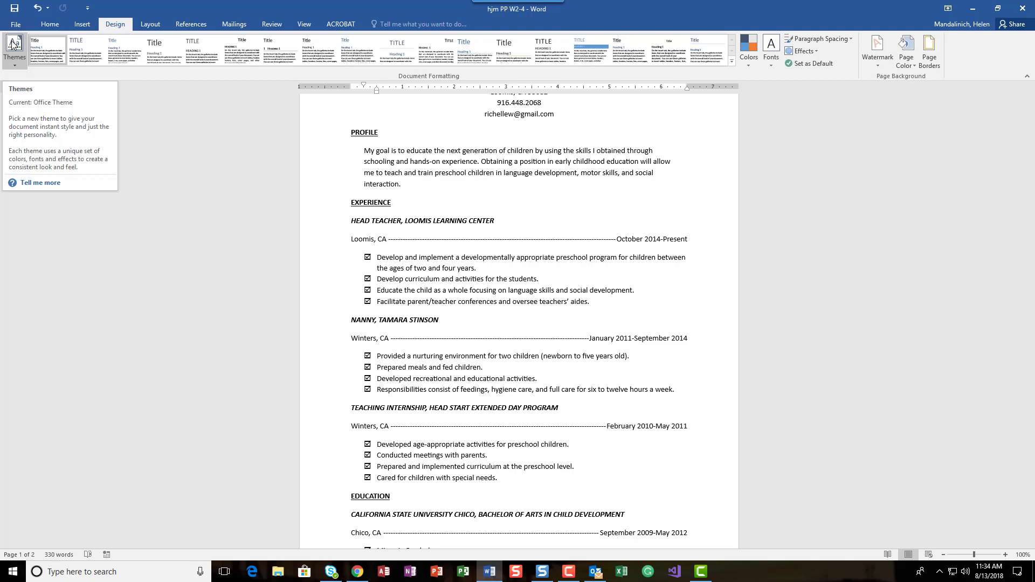
click(17, 63)
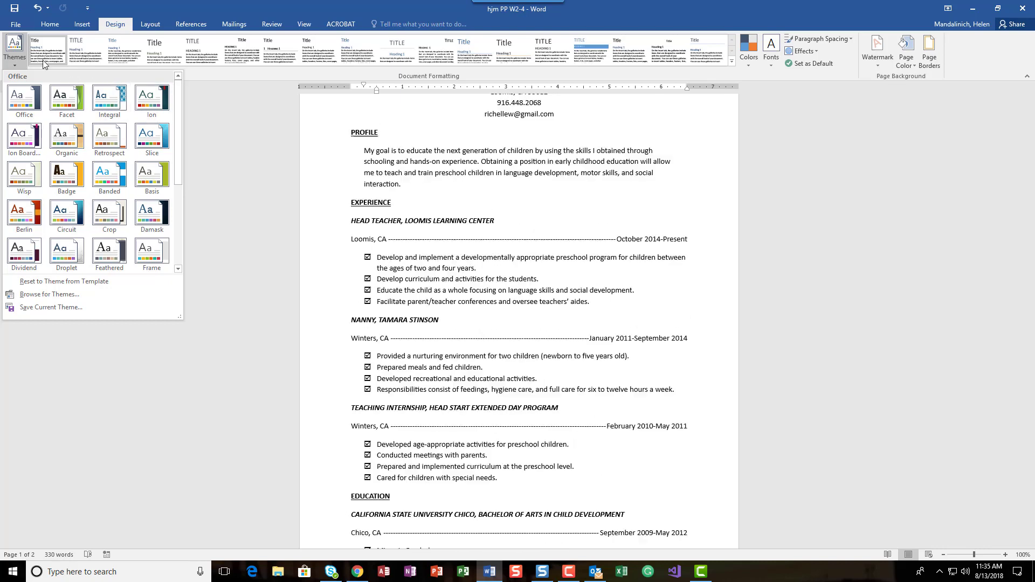
click(160, 98)
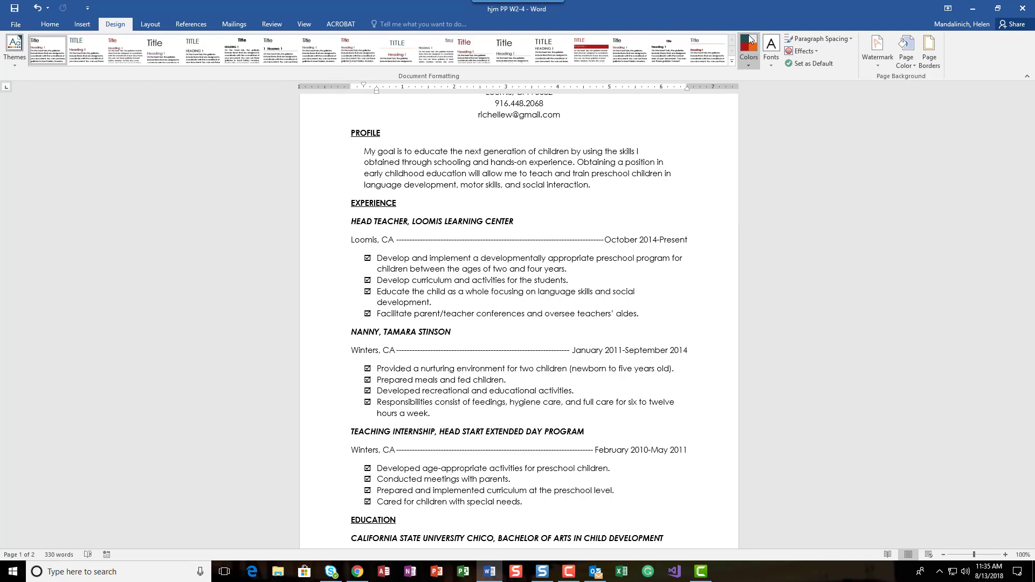
click(751, 62)
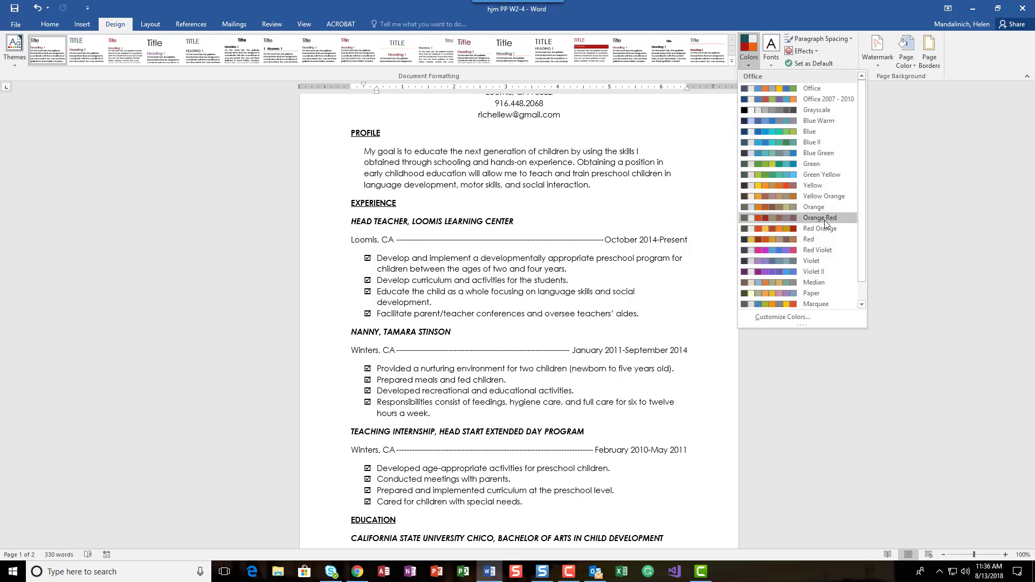
click(818, 240)
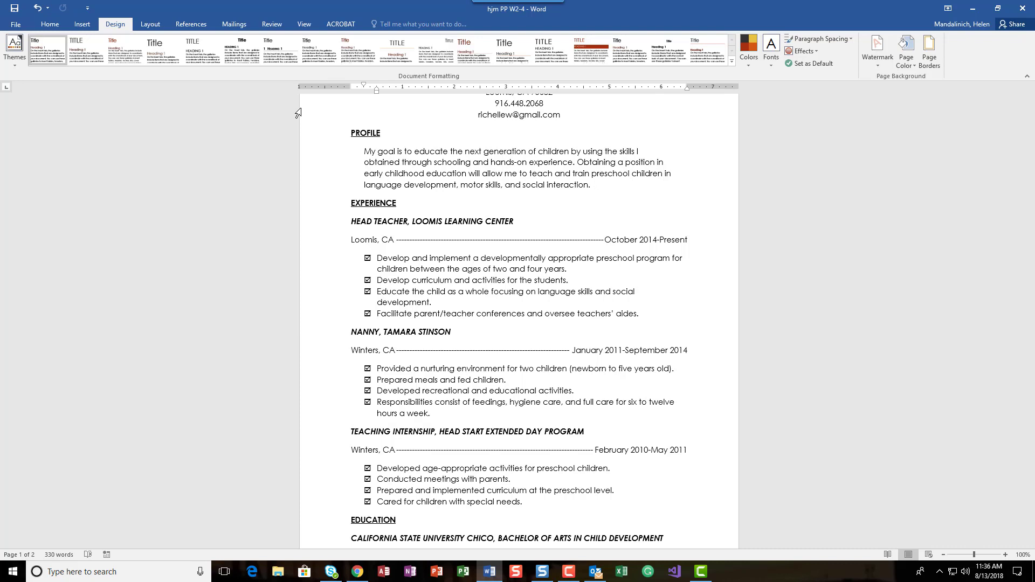
- Apply the Title style to the applicant's name heading the resume and set its font size to 20
scroll(445, 265, up, 2)
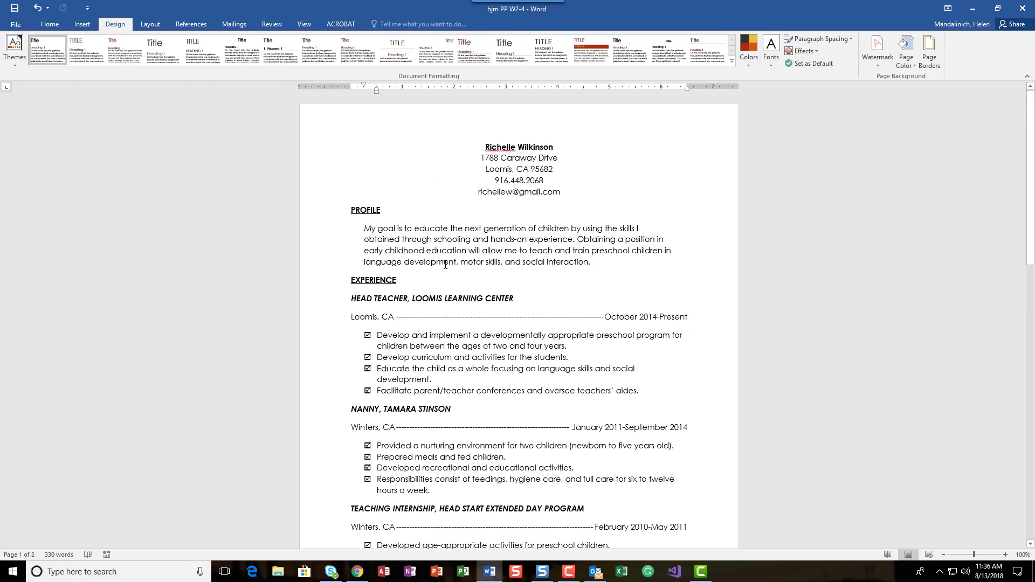
triple_click(516, 148)
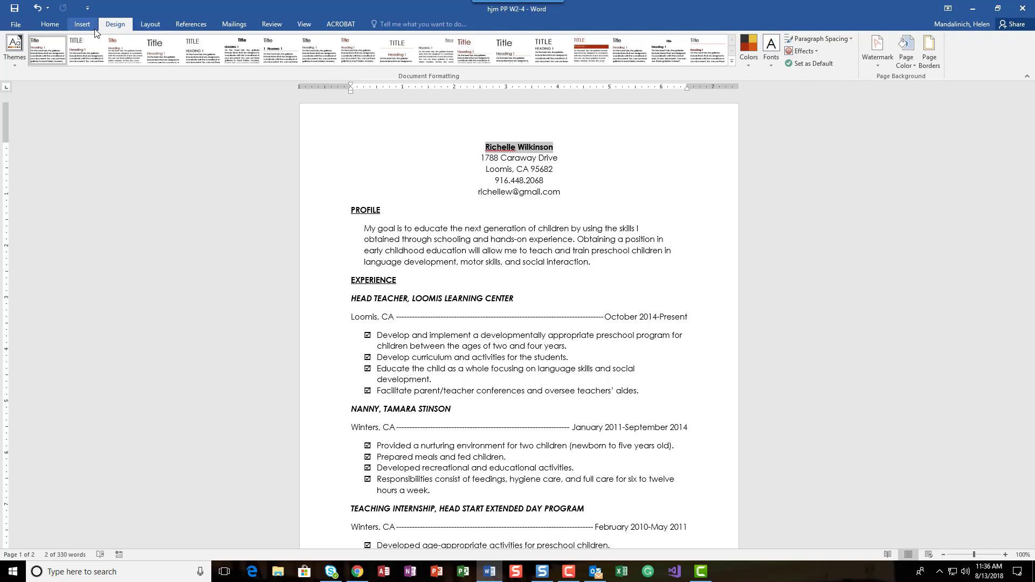
click(50, 24)
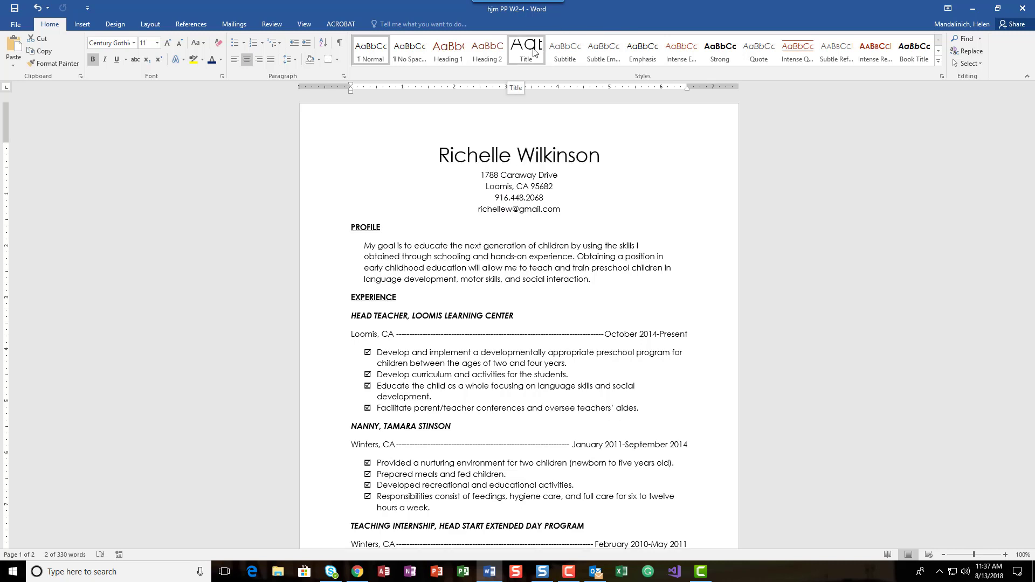
click(534, 51)
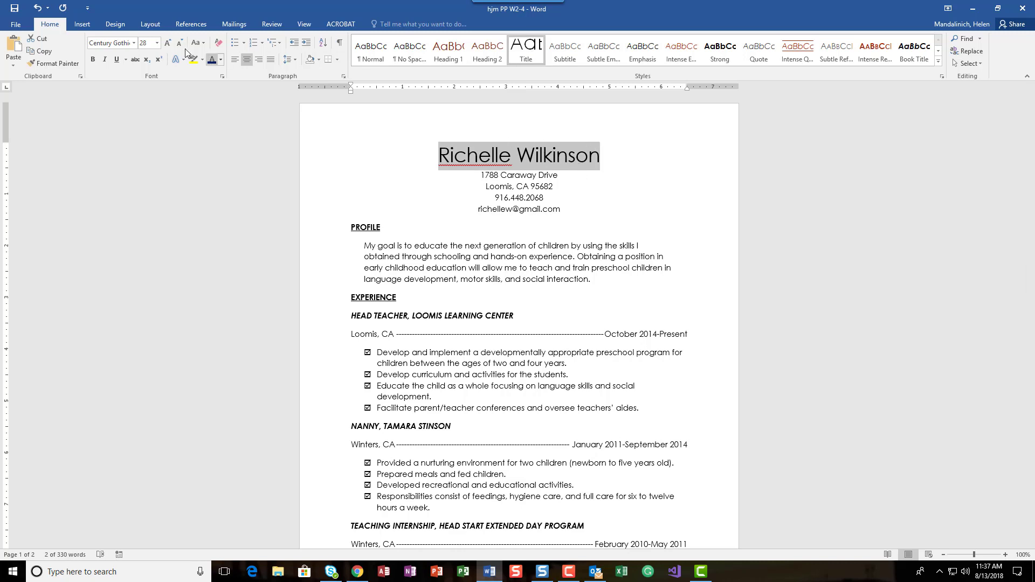
click(158, 44)
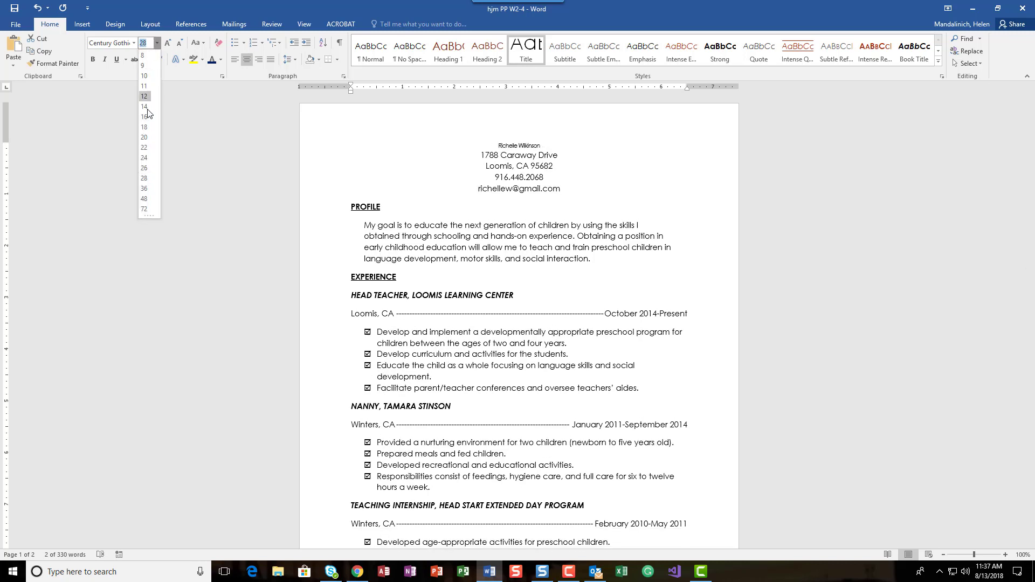
click(149, 136)
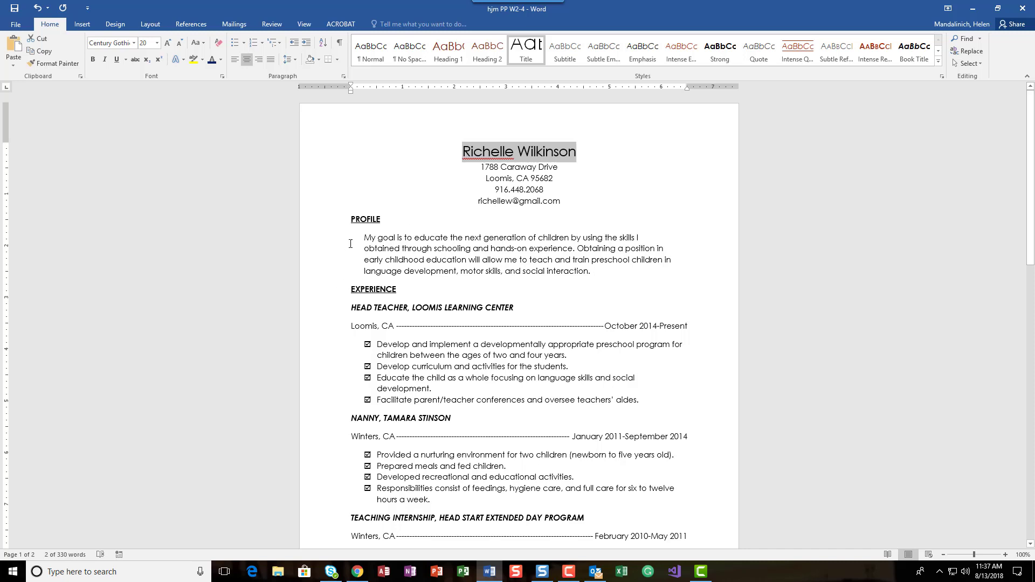
- Apply the Heading 1 style to the Profile, Experience and Education section headings
drag(351, 218, 390, 221)
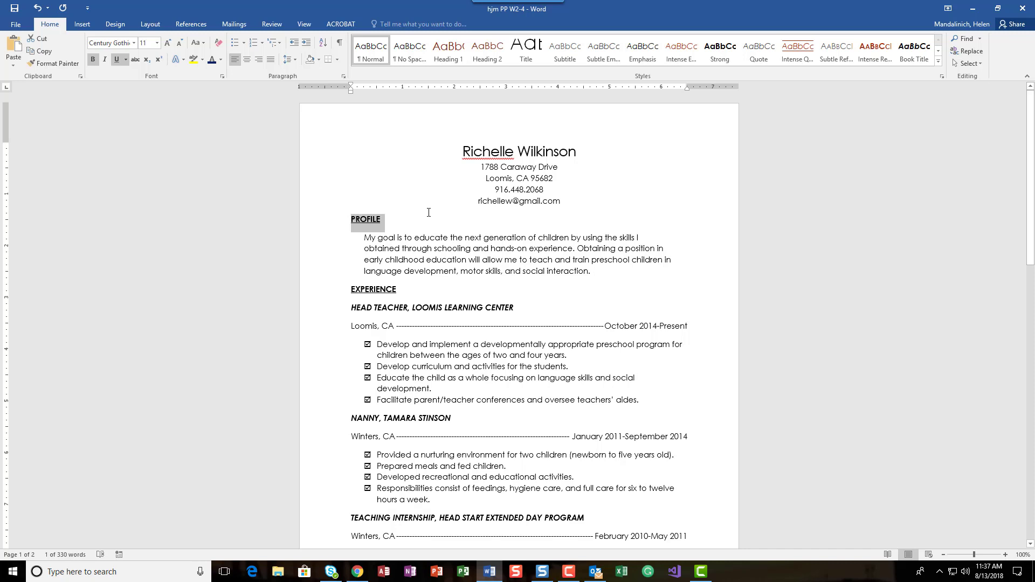
click(445, 53)
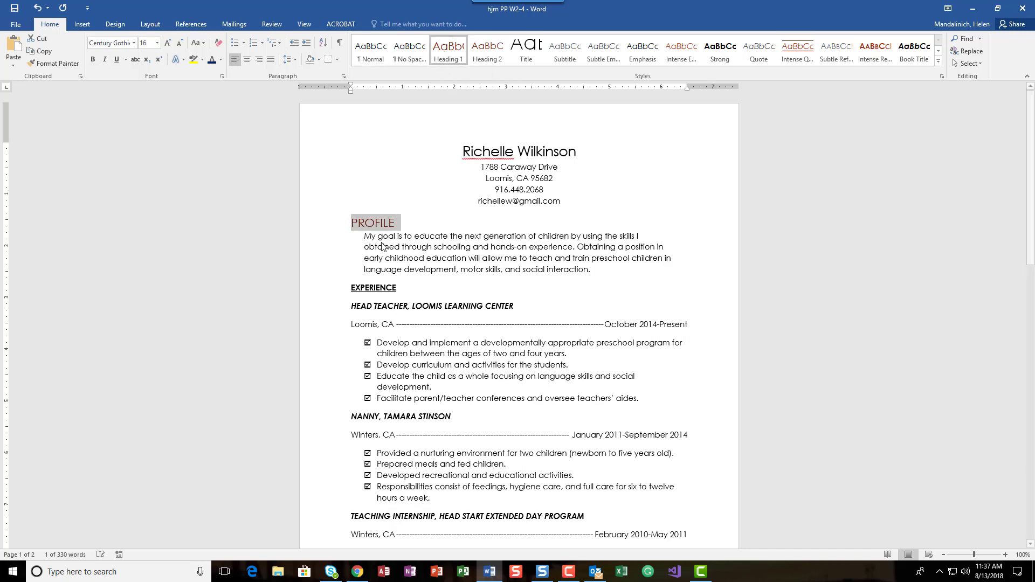
drag(351, 289, 398, 287)
click(448, 51)
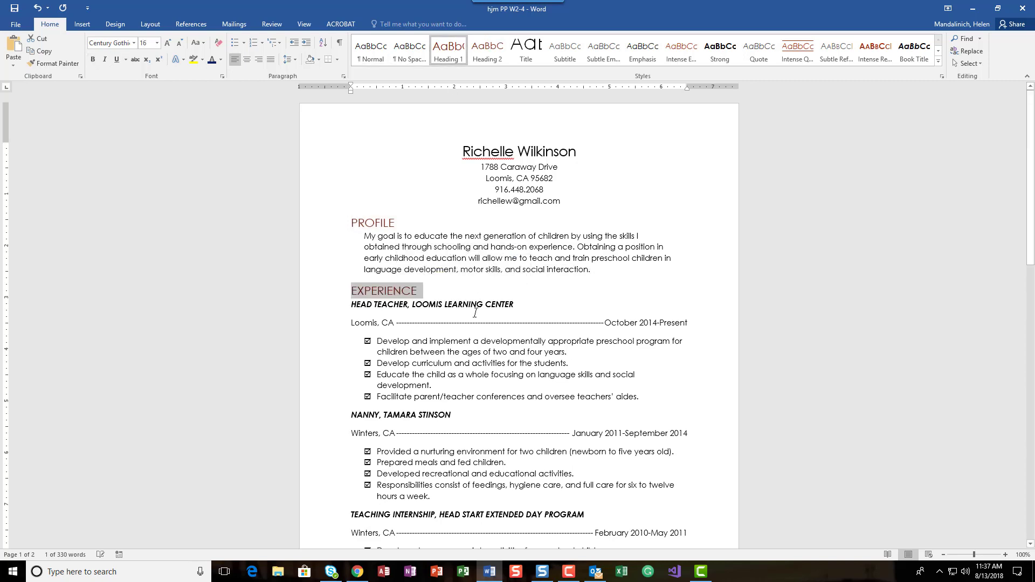
scroll(386, 315, down, 3)
scroll(356, 388, down, 2)
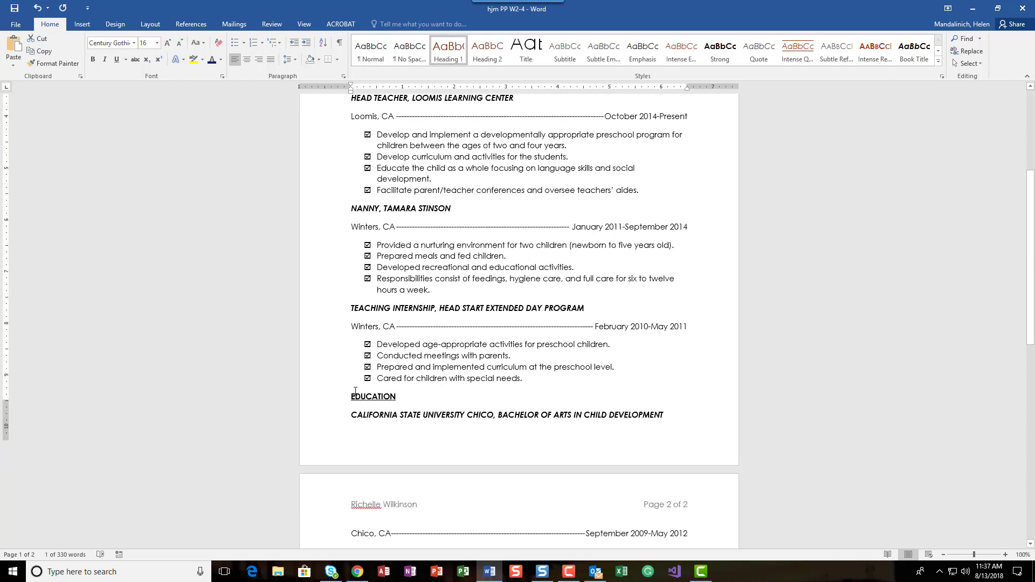
double_click(361, 370)
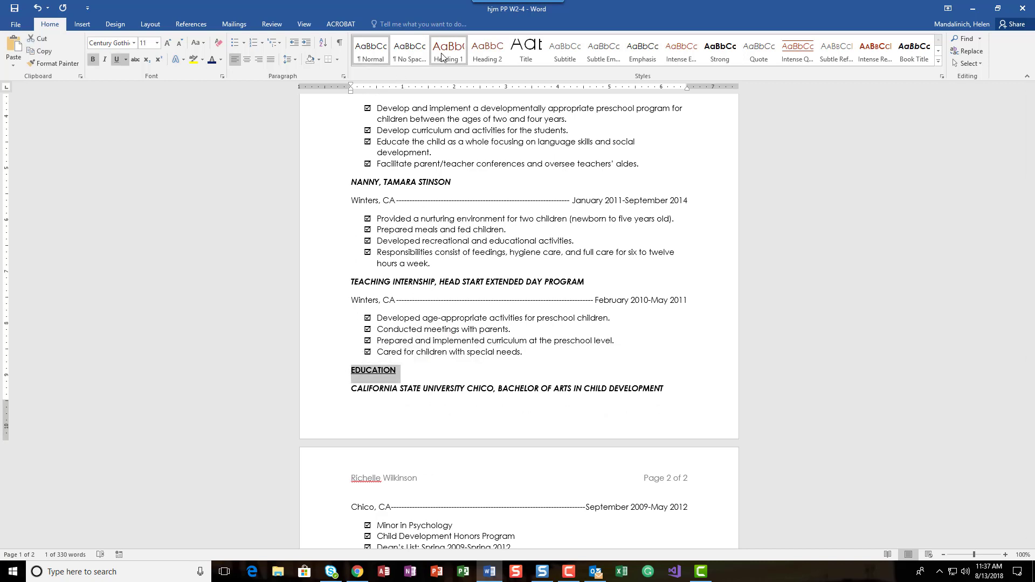
click(448, 52)
- Apply the Heading 1 style to the Skills and References headings on page 2, and save the document
scroll(426, 317, down, 6)
double_click(363, 293)
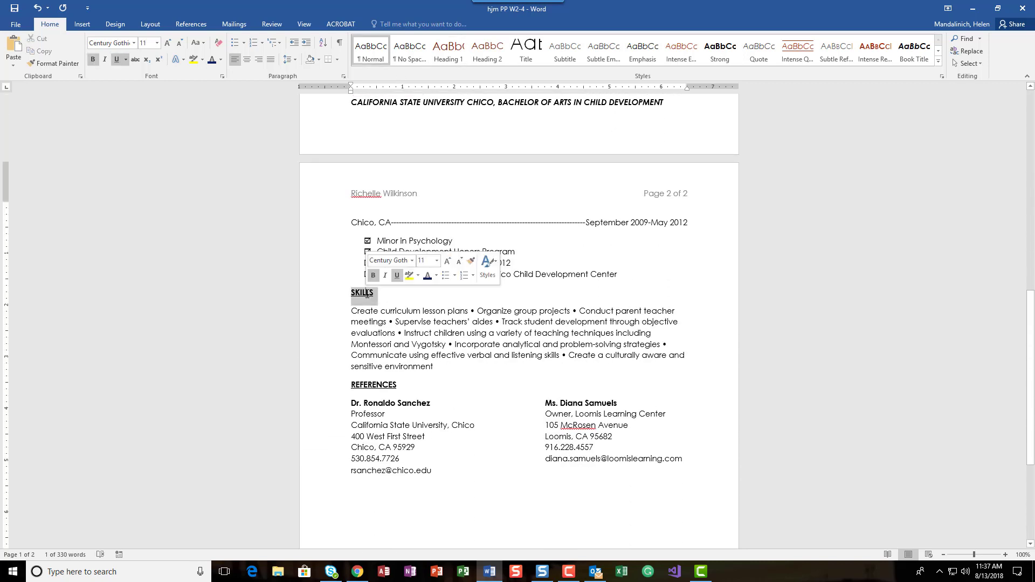
click(448, 51)
scroll(469, 232, down, 2)
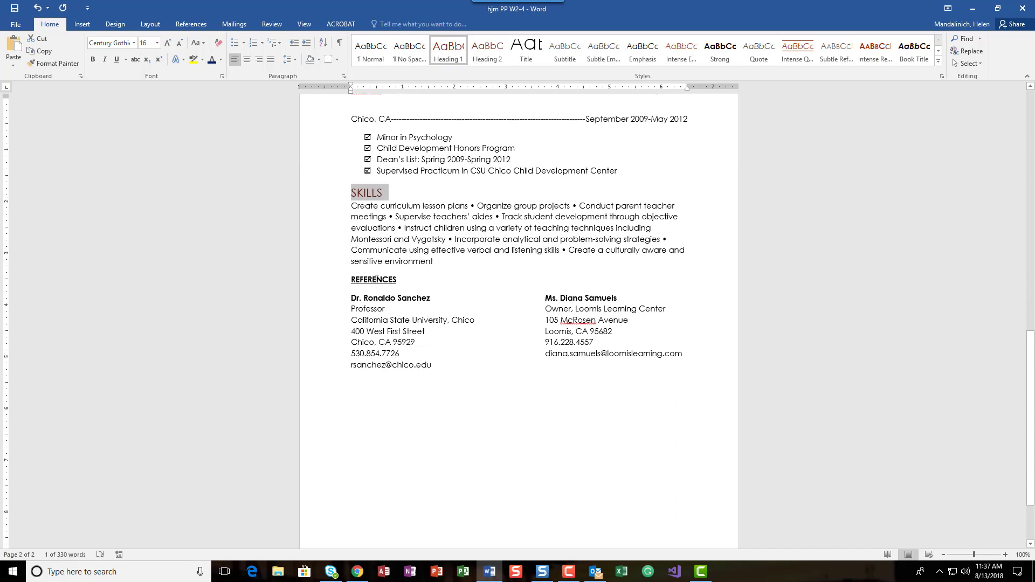
double_click(374, 279)
click(448, 51)
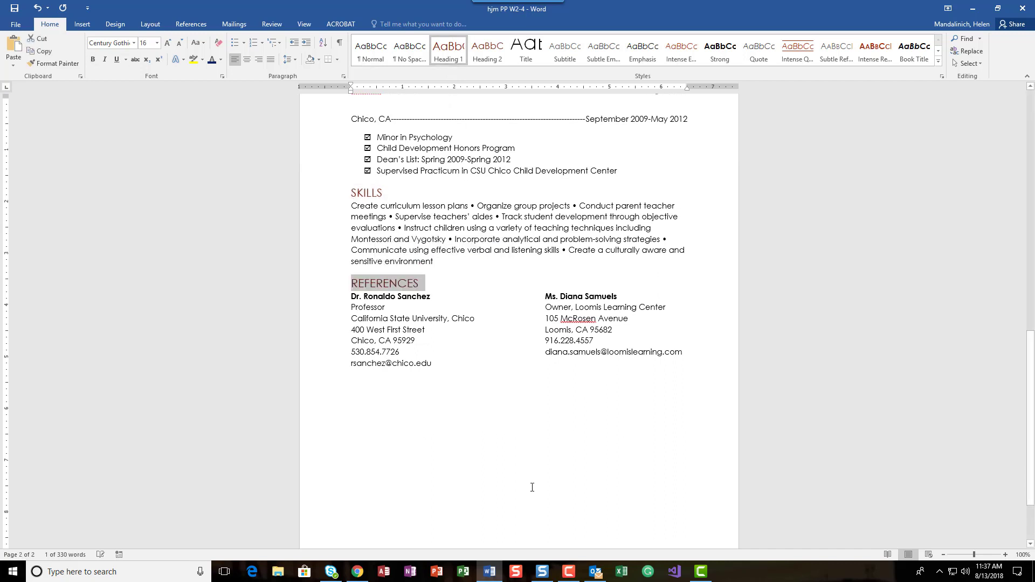
click(14, 8)
- Apply the Heading 2 style to the Head Teacher and Nanny job title lines under Experience
scroll(492, 300, up, 15)
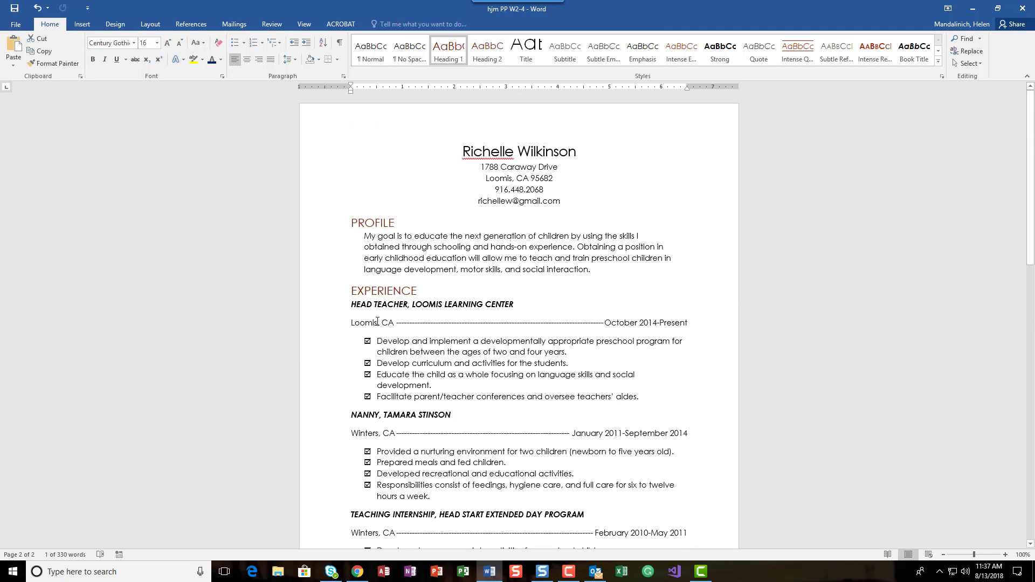
click(406, 344)
click(334, 310)
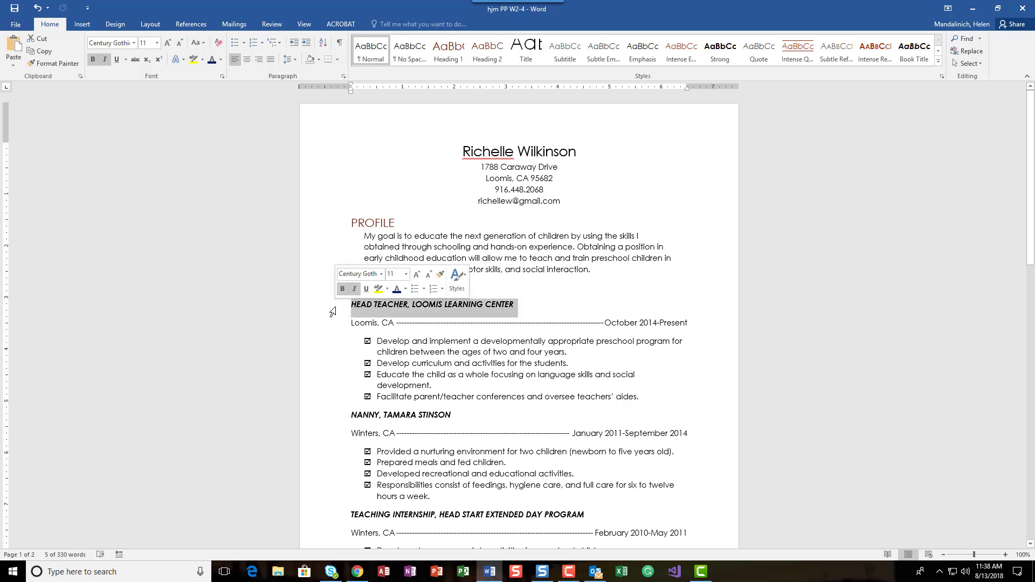
click(487, 51)
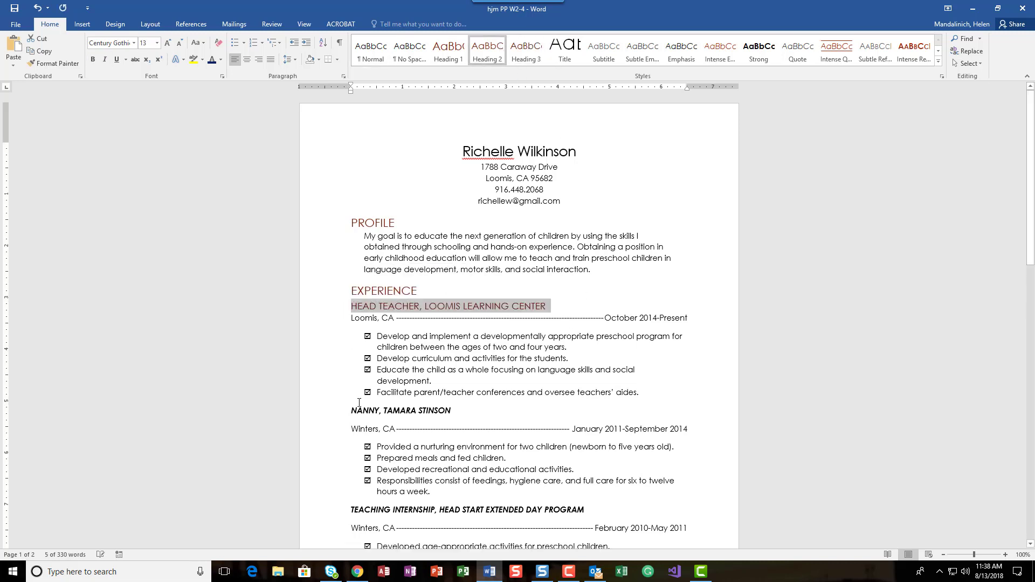
click(329, 415)
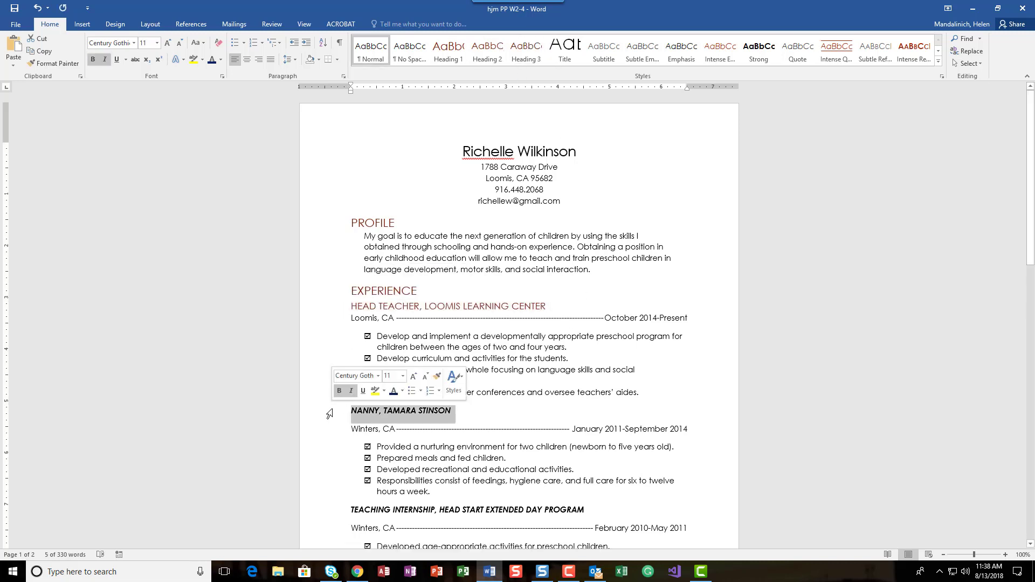
click(487, 51)
- Apply the Heading 2 style to the Teaching Internship and California State University Chico degree lines, and save the document
scroll(387, 415, down, 4)
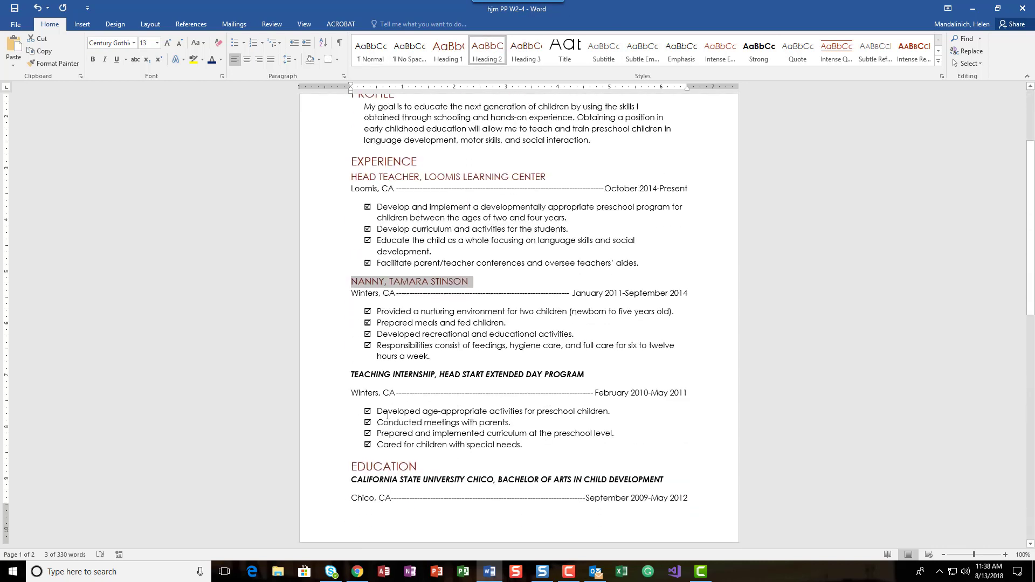
click(316, 378)
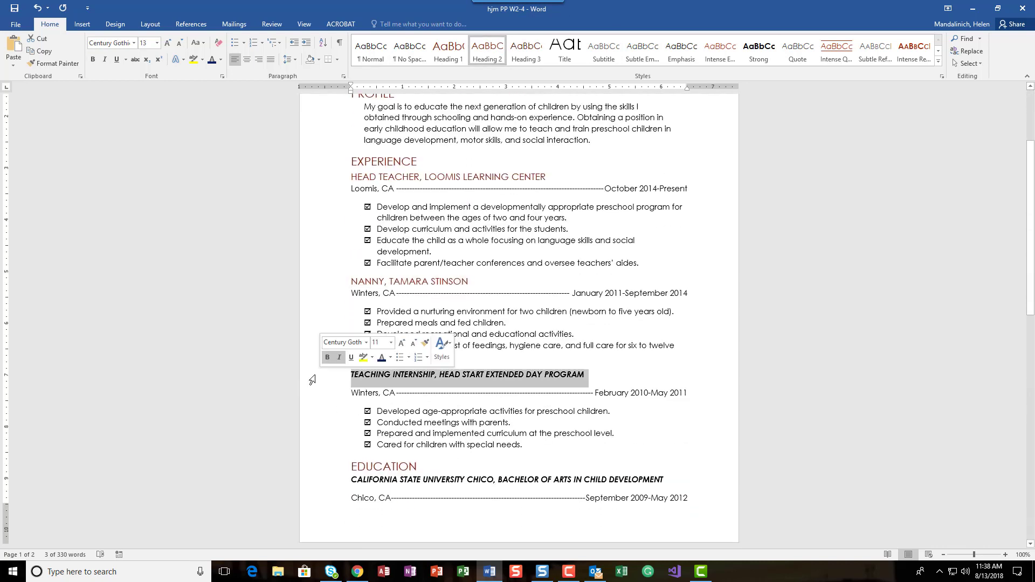
click(487, 51)
click(329, 480)
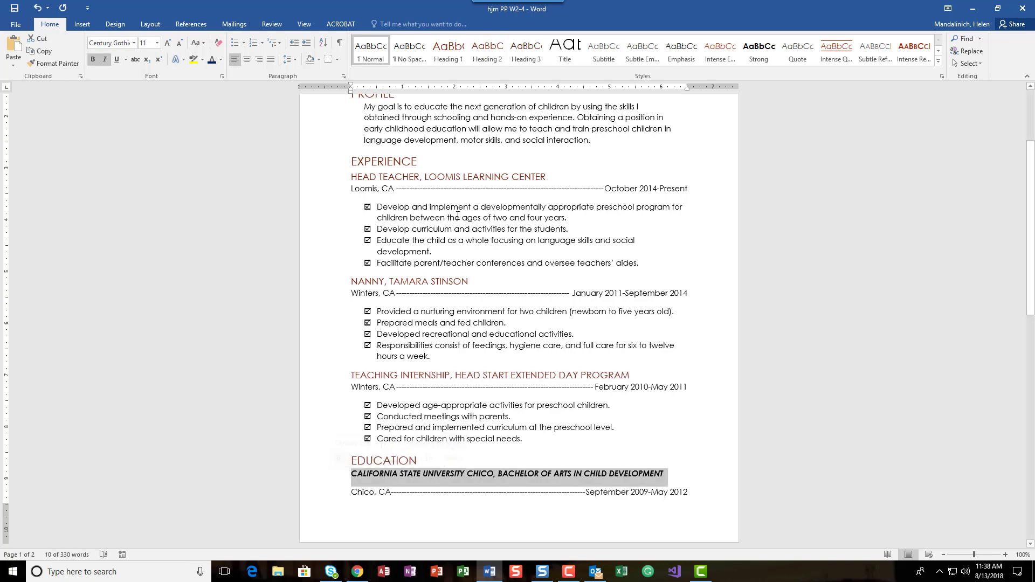
click(487, 51)
scroll(483, 487, down, 8)
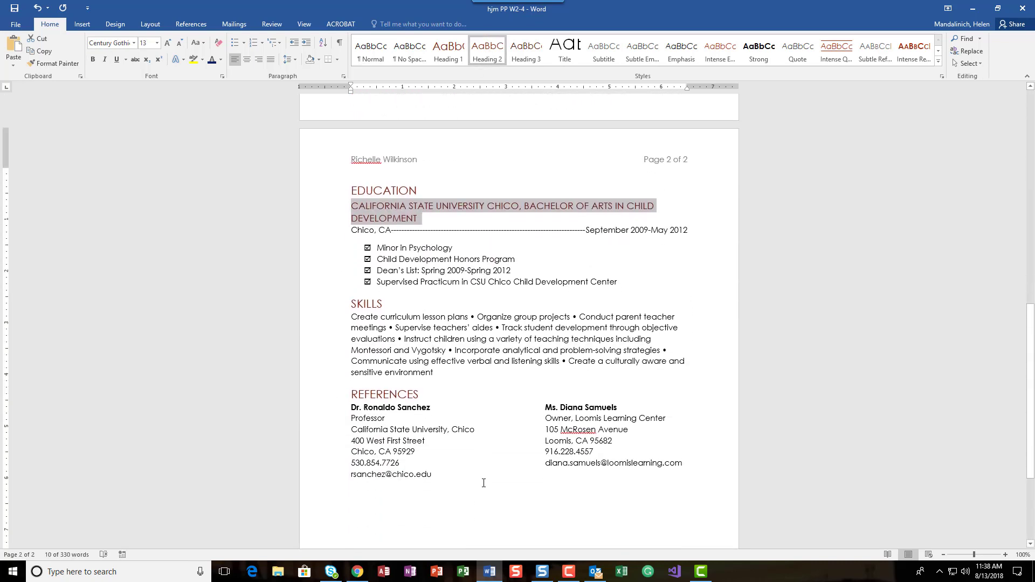
scroll(483, 483, up, 15)
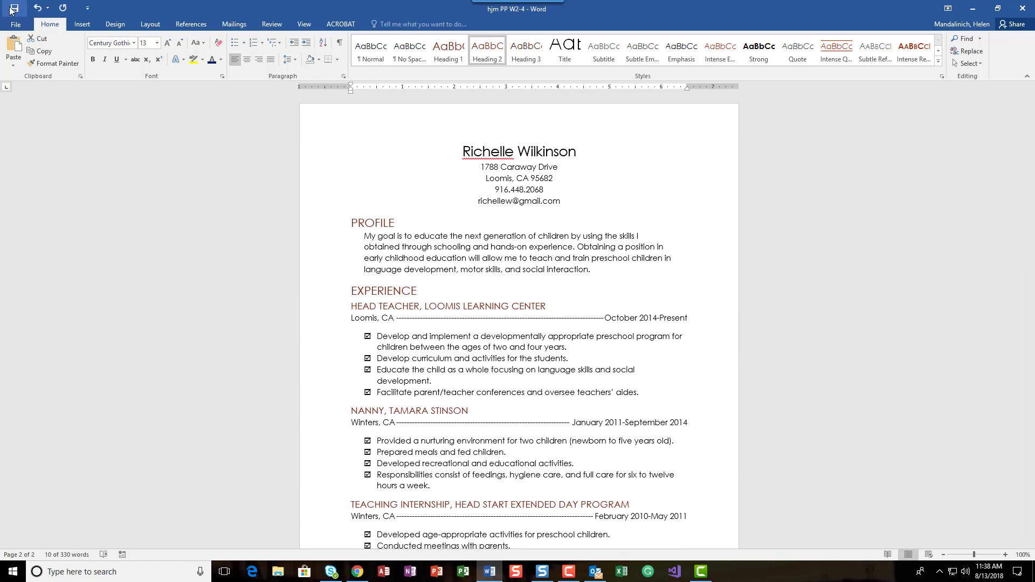
click(11, 9)
- Review the heading styles, bulleted lists and page layout across both pages of the resume
click(151, 24)
scroll(532, 364, down, 15)
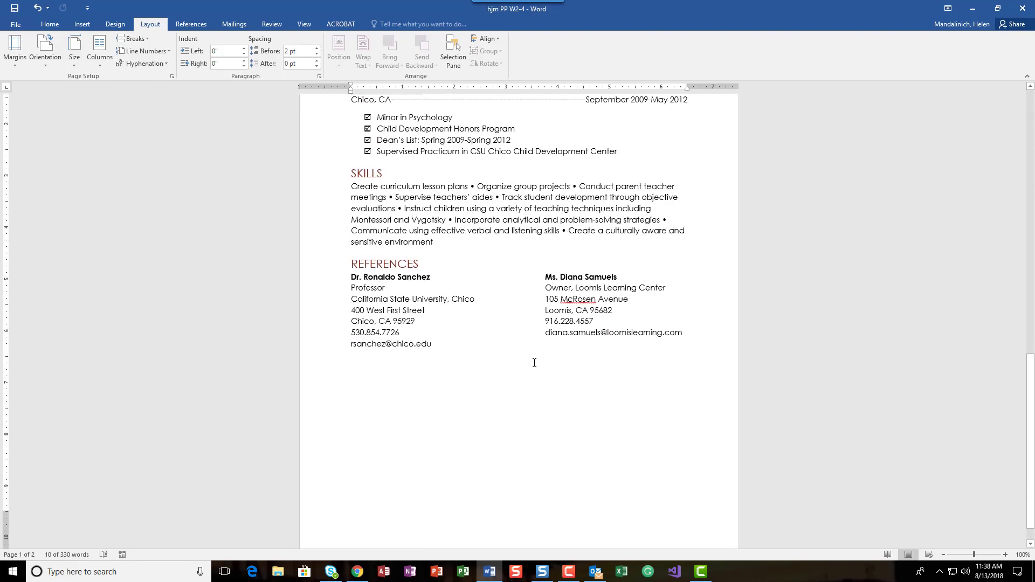
scroll(534, 363, up, 2)
click(124, 27)
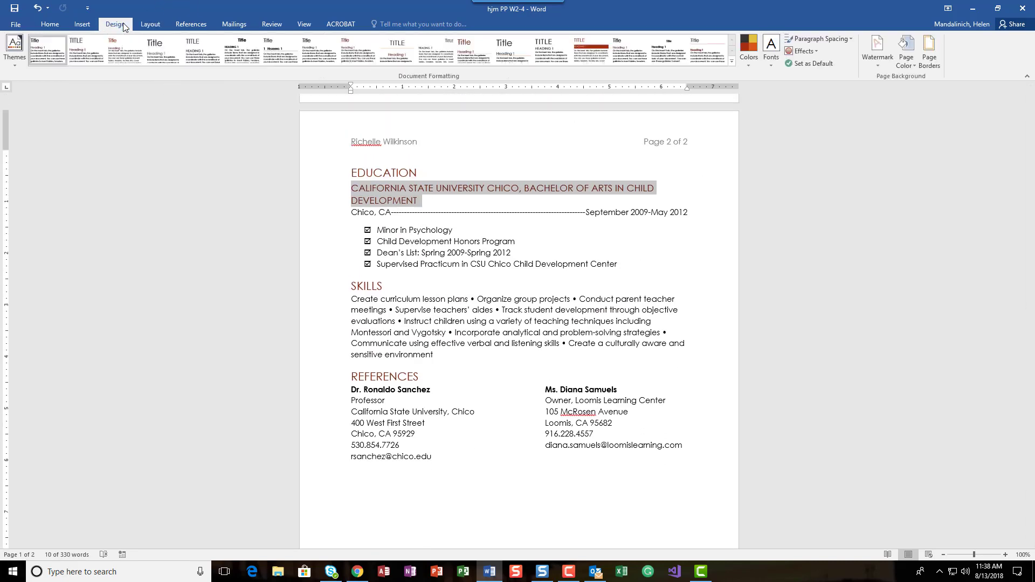
scroll(364, 178, down, 2)
click(50, 24)
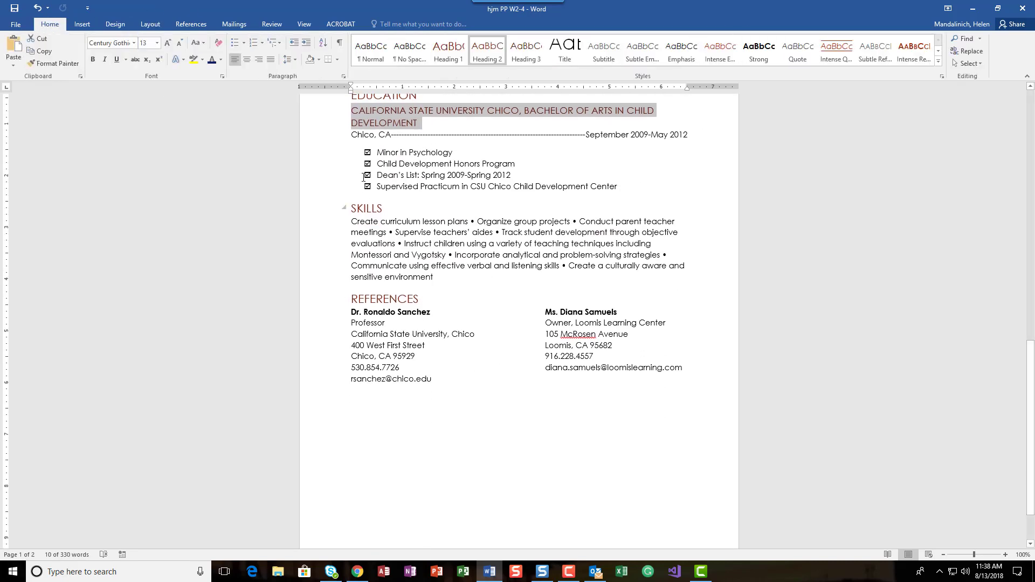
scroll(364, 178, up, 2)
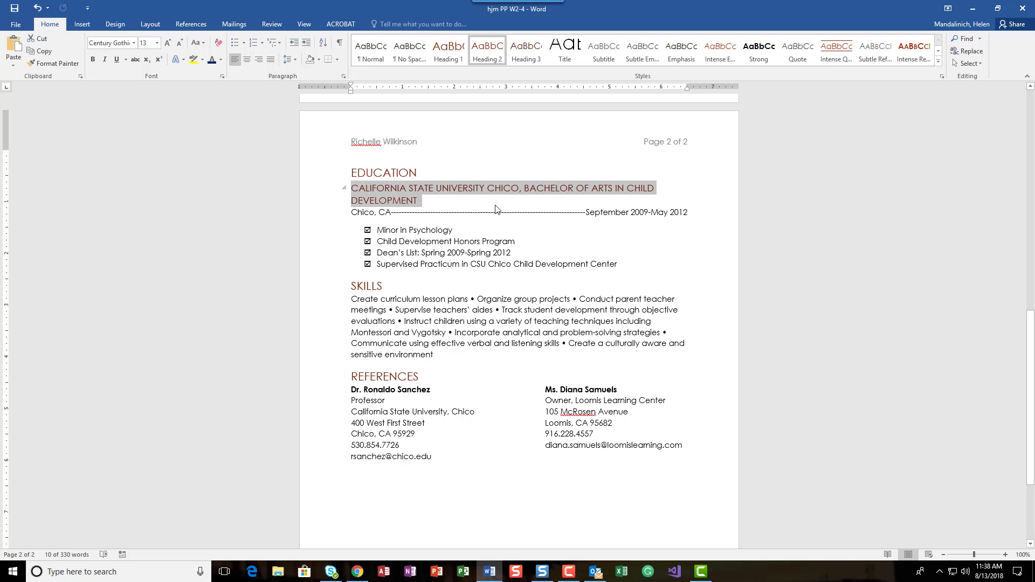
scroll(497, 209, up, 15)
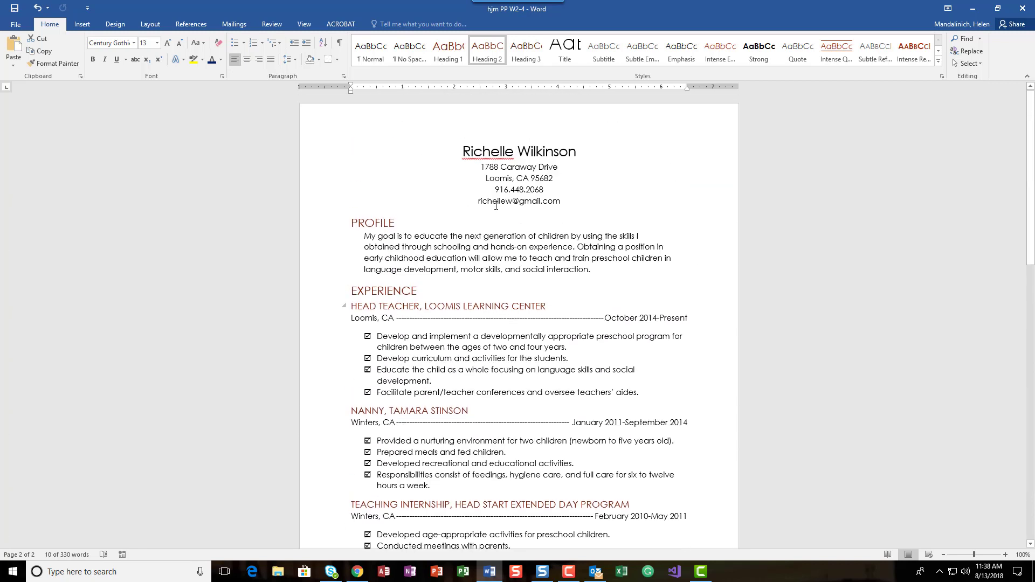
click(389, 290)
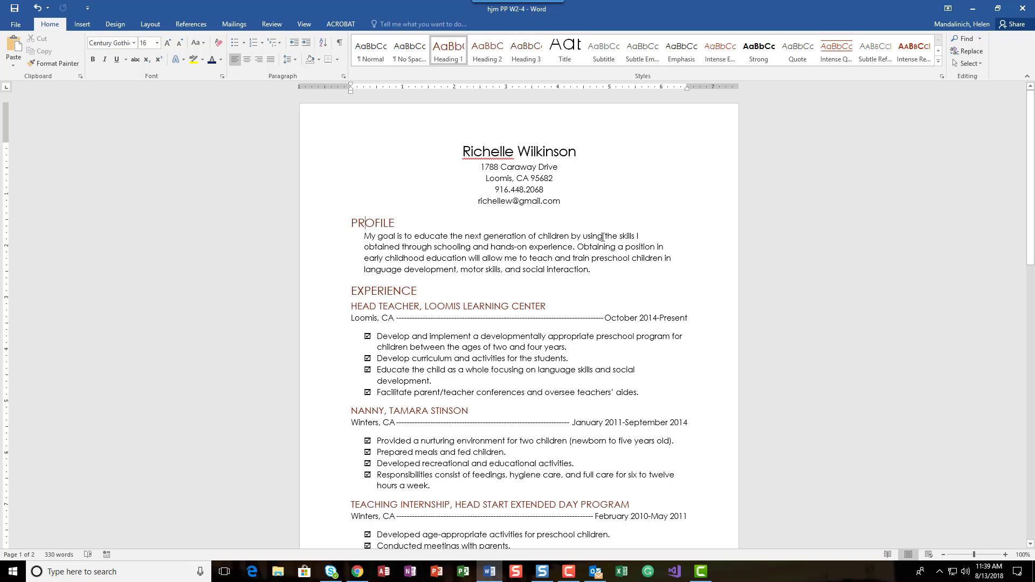
double_click(391, 224)
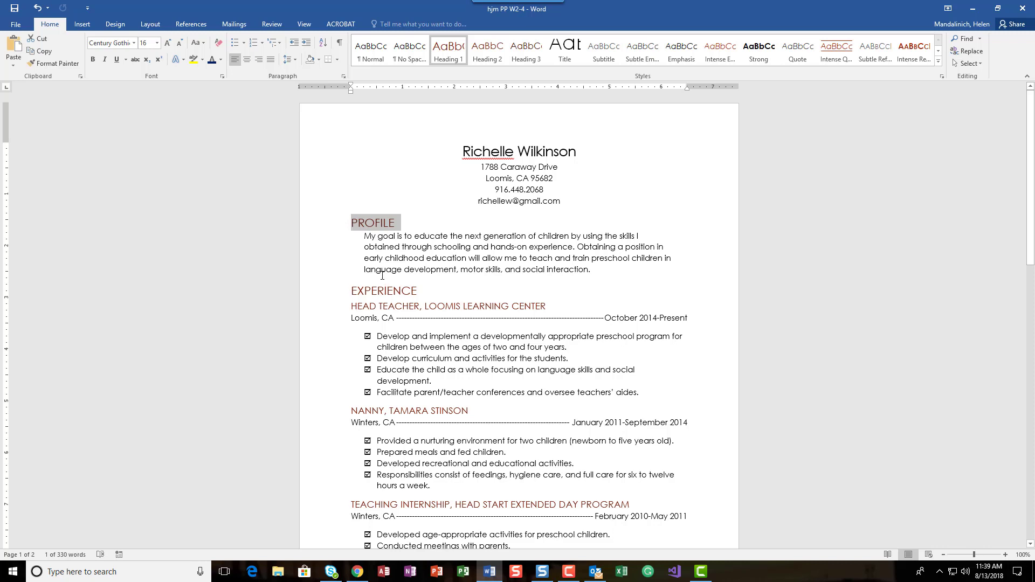
key(F10)
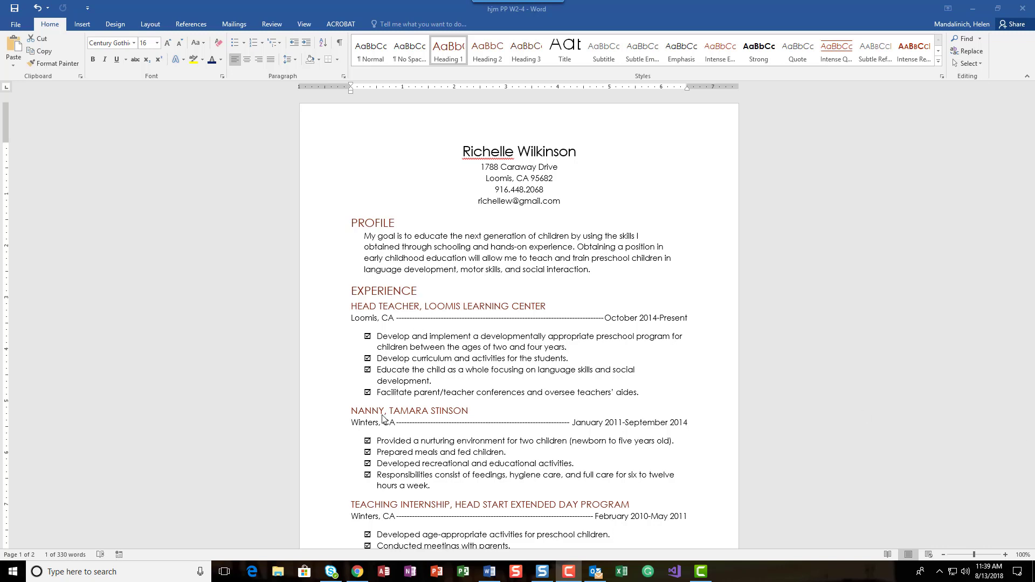
scroll(341, 238, down, 5)
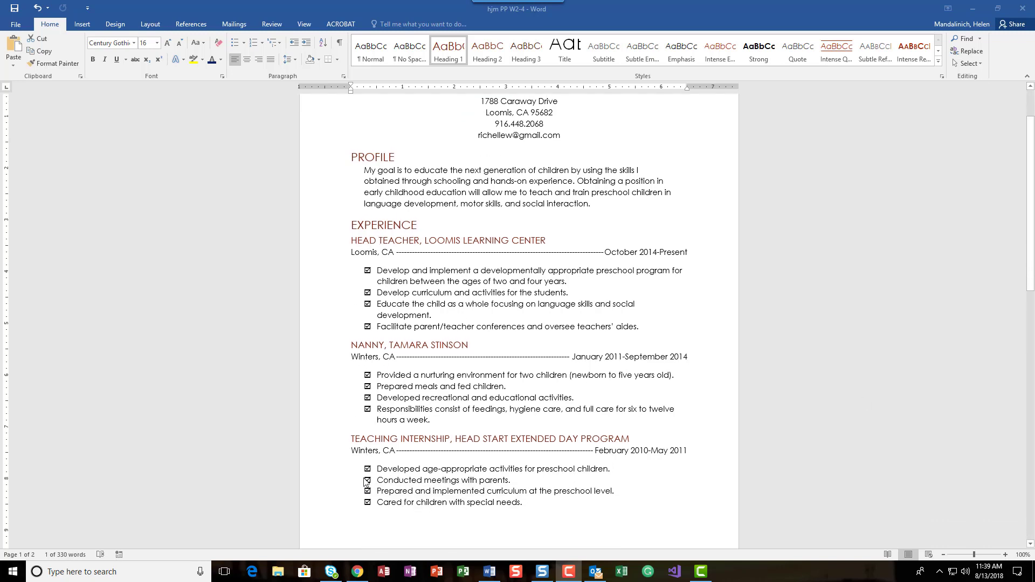
scroll(397, 227, down, 5)
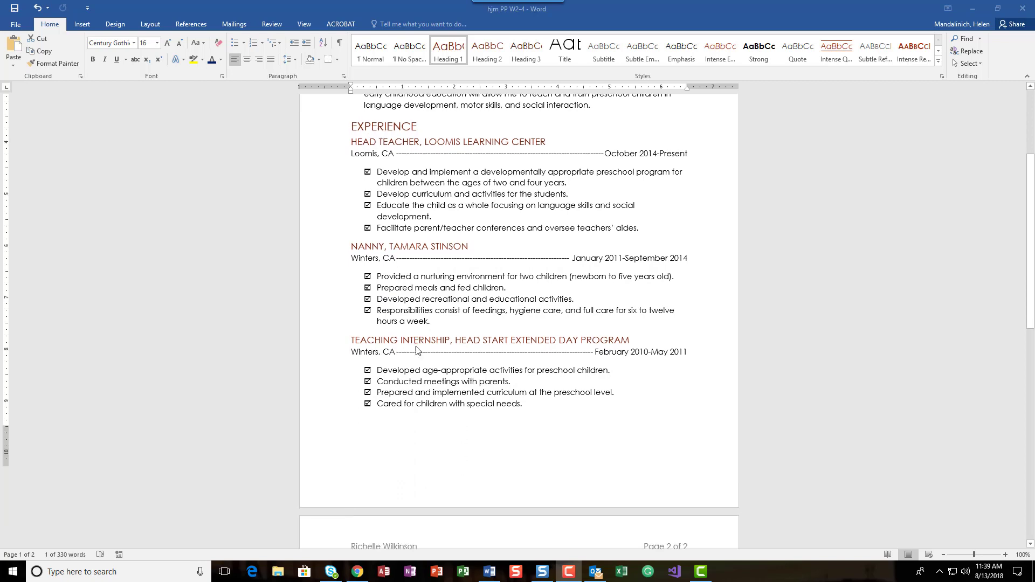
scroll(406, 442, down, 3)
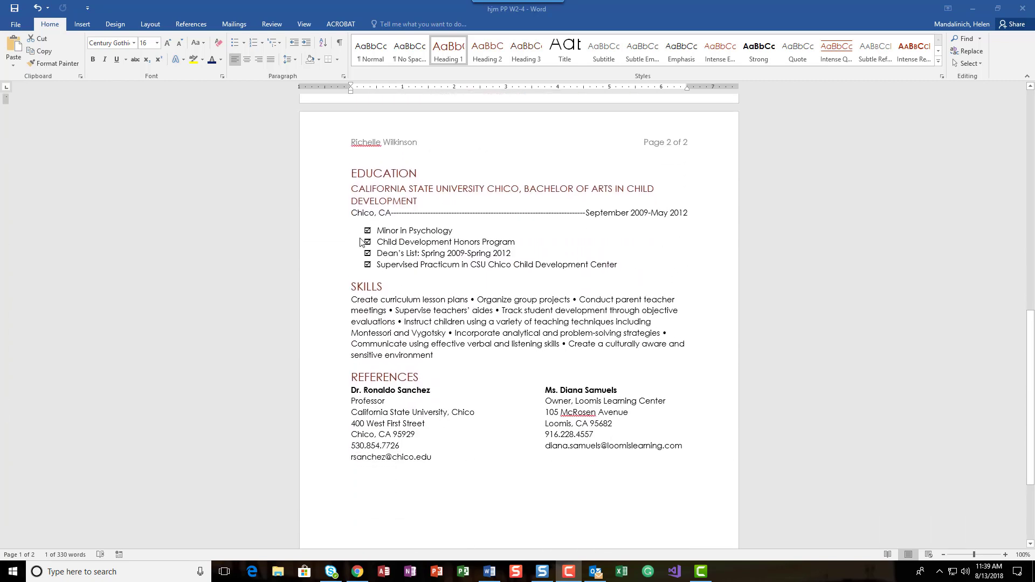
scroll(407, 381, up, 10)
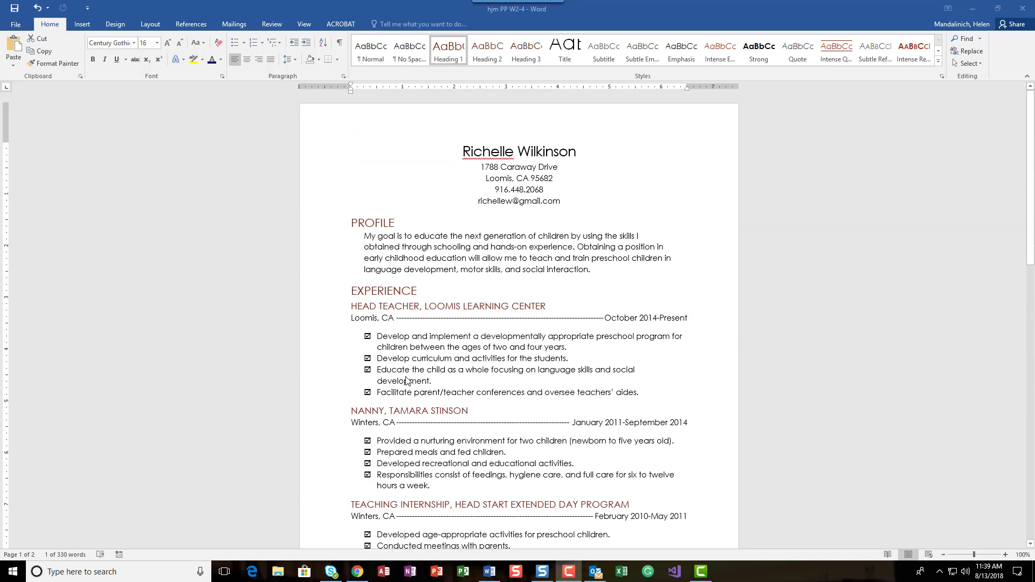
- Set the paragraph spacing before the Profile heading to 16 pt
triple_click(381, 226)
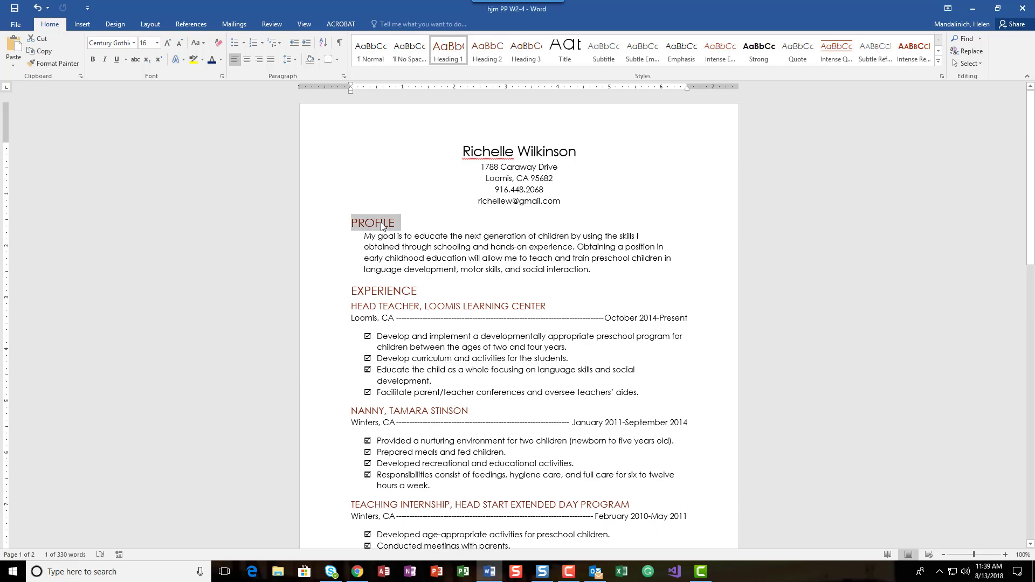
click(152, 24)
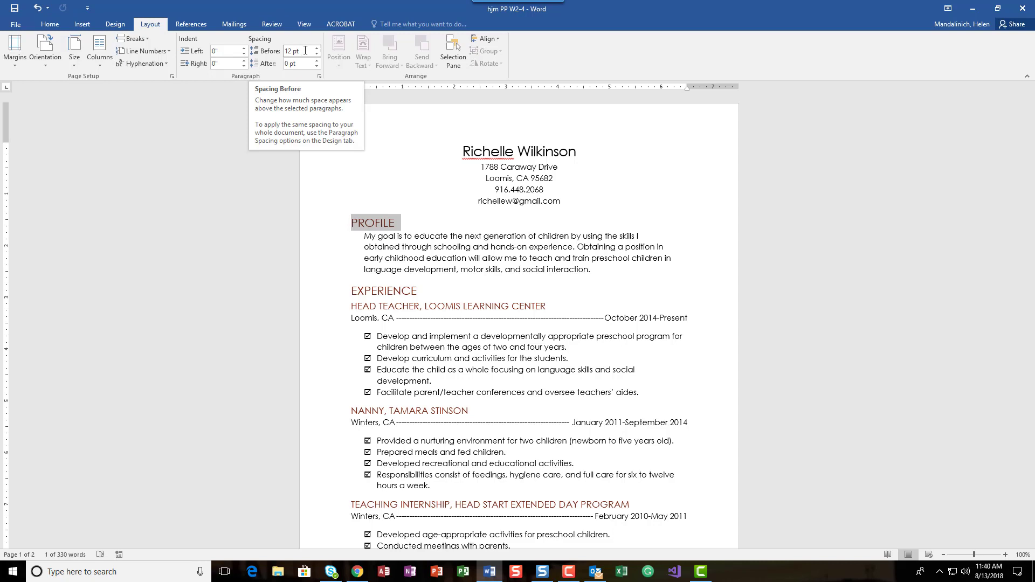
click(317, 48)
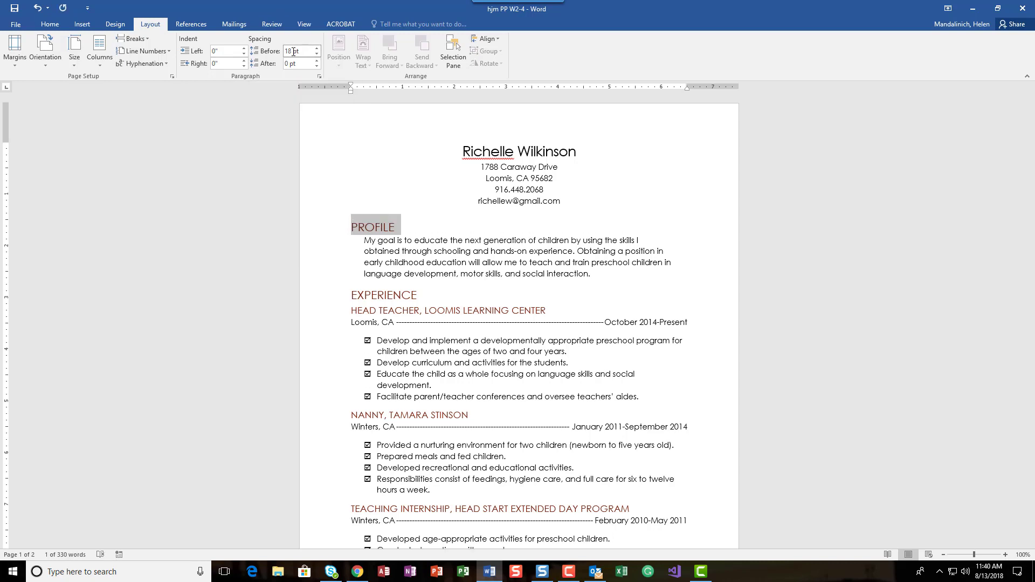
double_click(294, 51)
text(16)
key(Tab)
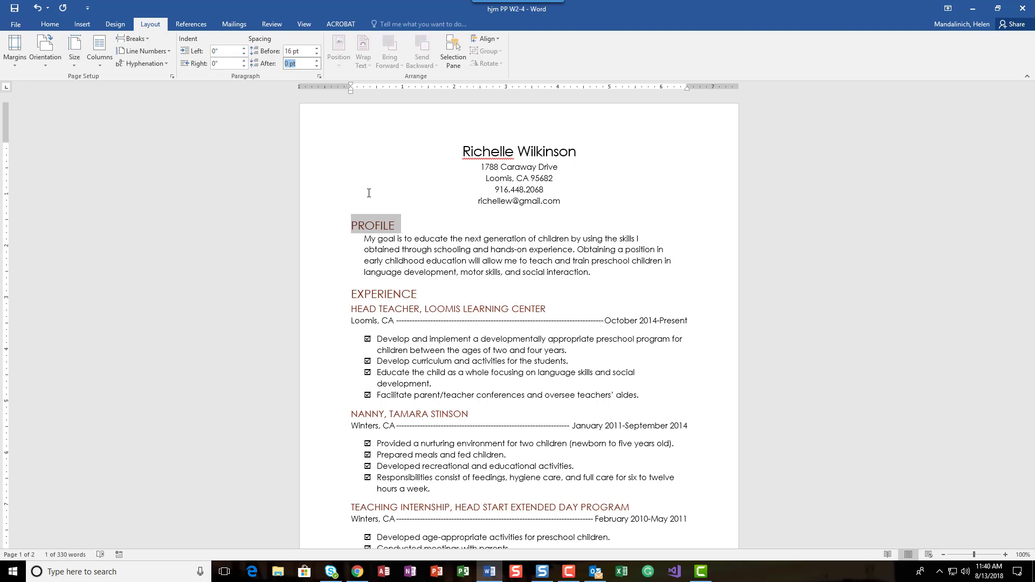
- Update the Heading 1 style to match the reformatted Profile heading
click(52, 24)
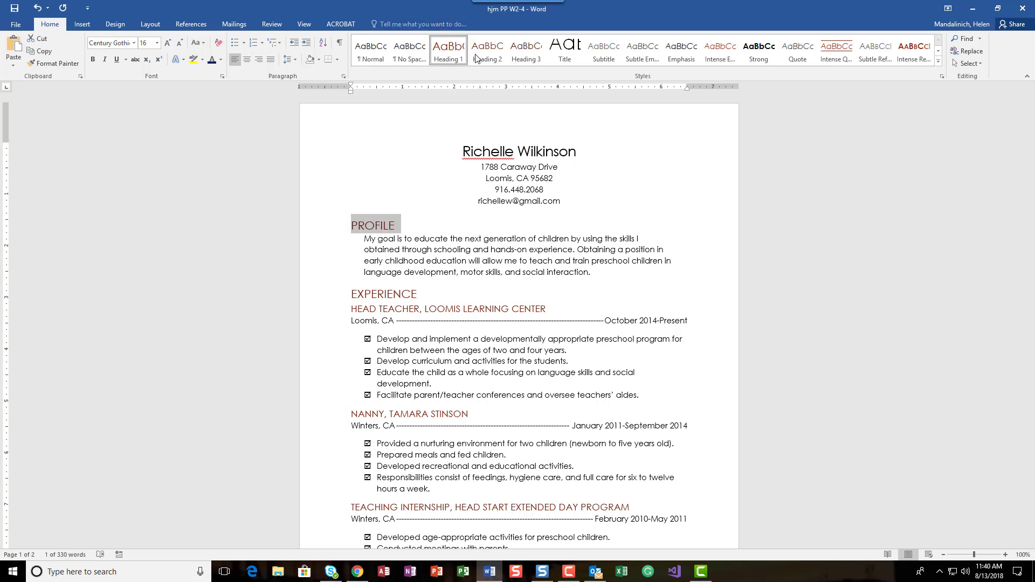
right_click(458, 48)
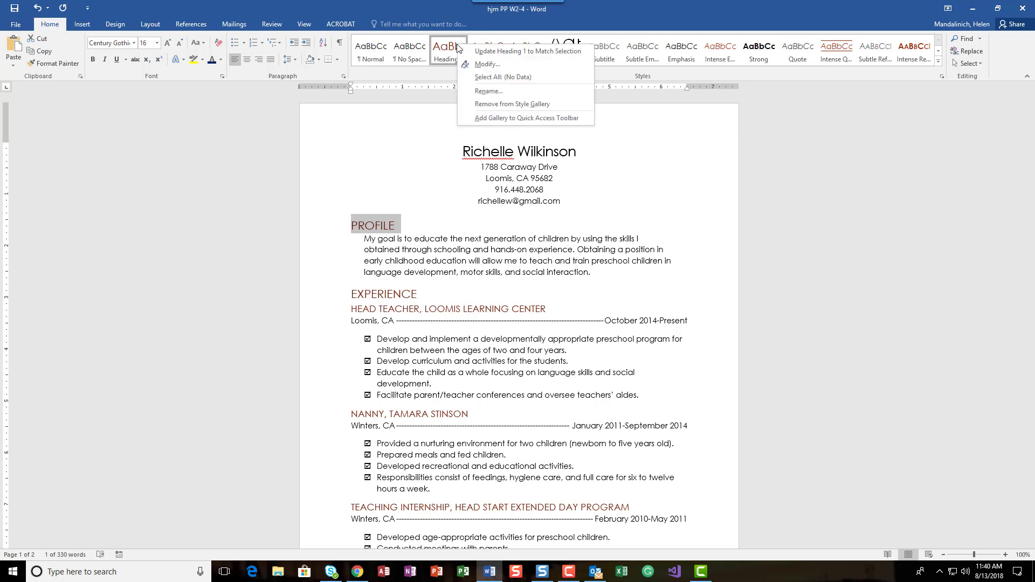
click(494, 50)
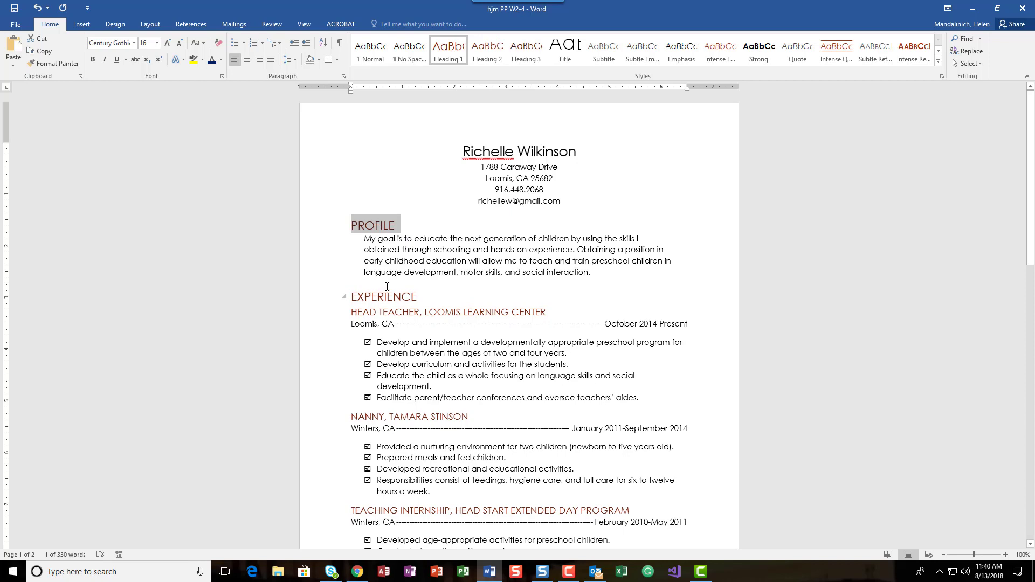
- Set the font size of the California State University Chico degree line under Education to 11 pt
scroll(456, 362, down, 13)
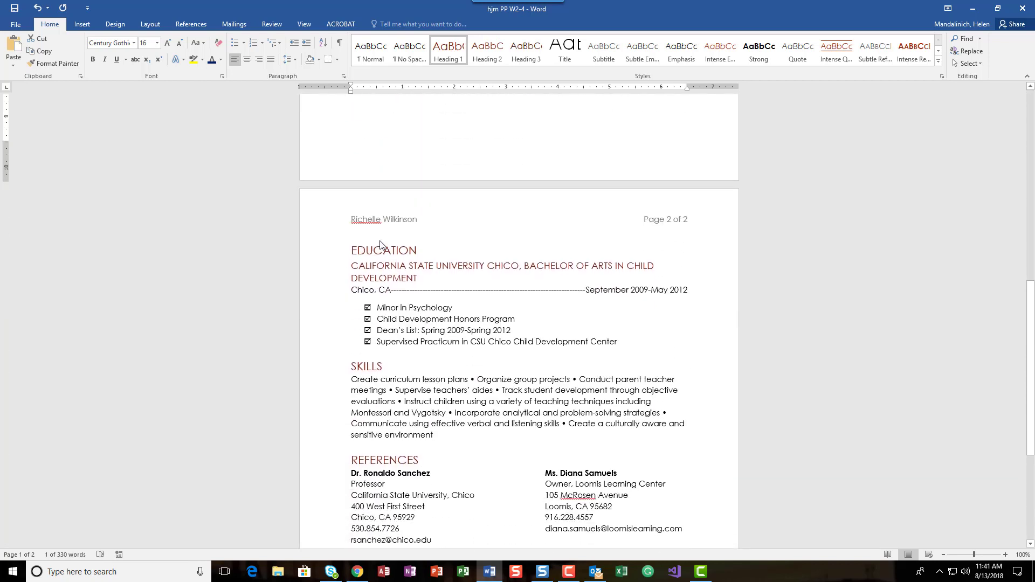
scroll(383, 246, up, 4)
scroll(389, 377, down, 8)
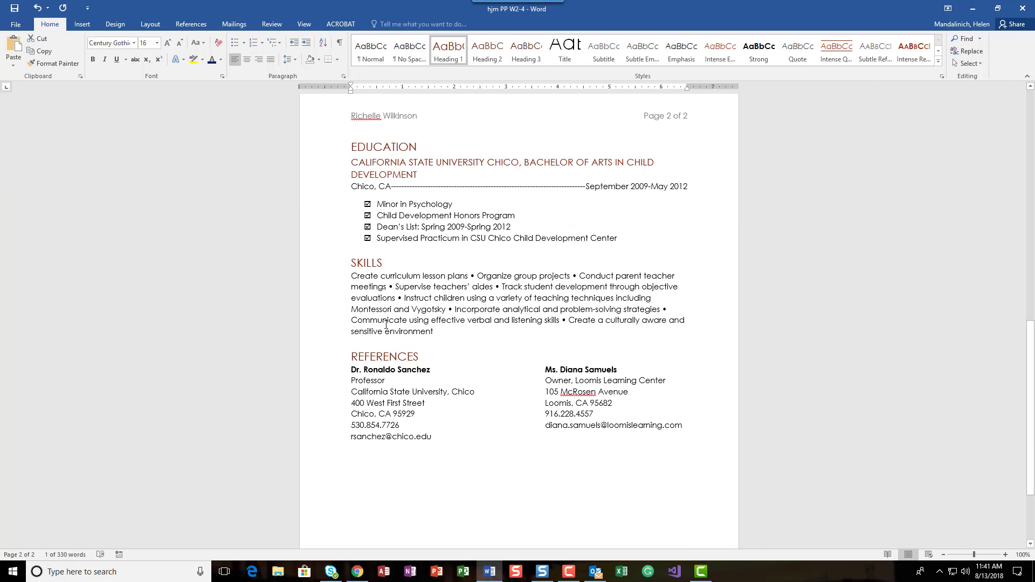
scroll(373, 239, up, 10)
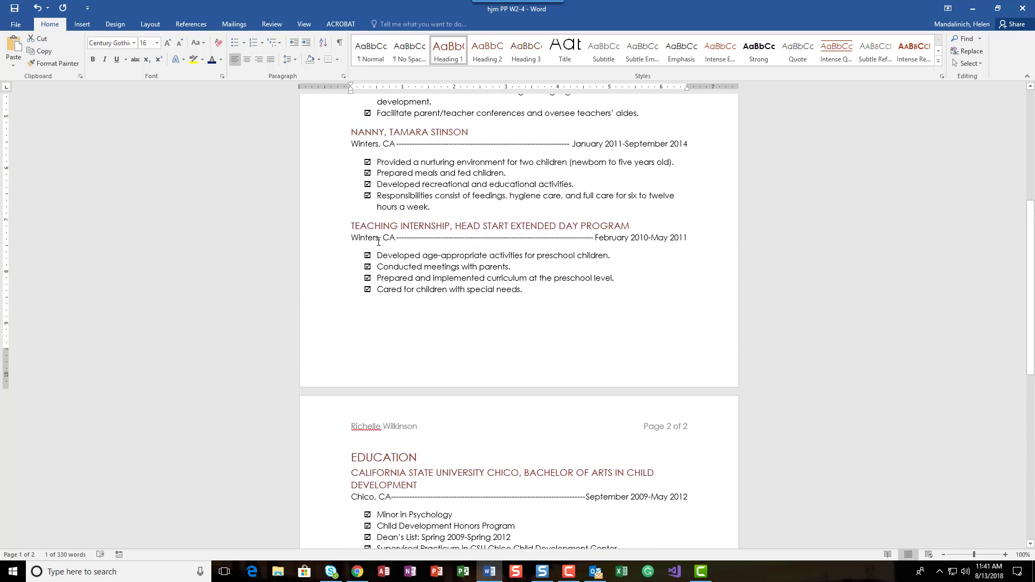
scroll(379, 242, up, 5)
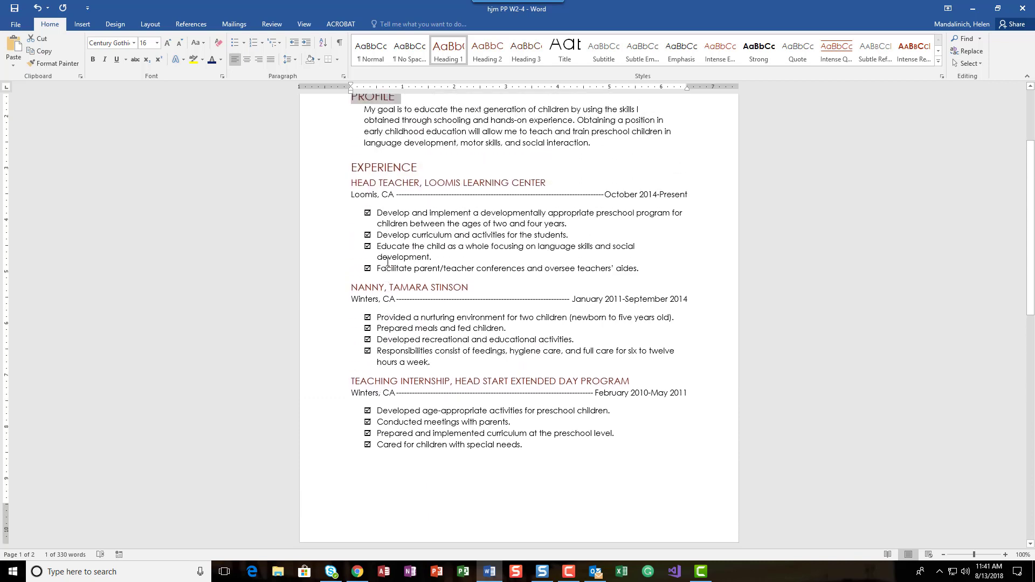
scroll(432, 290, up, 3)
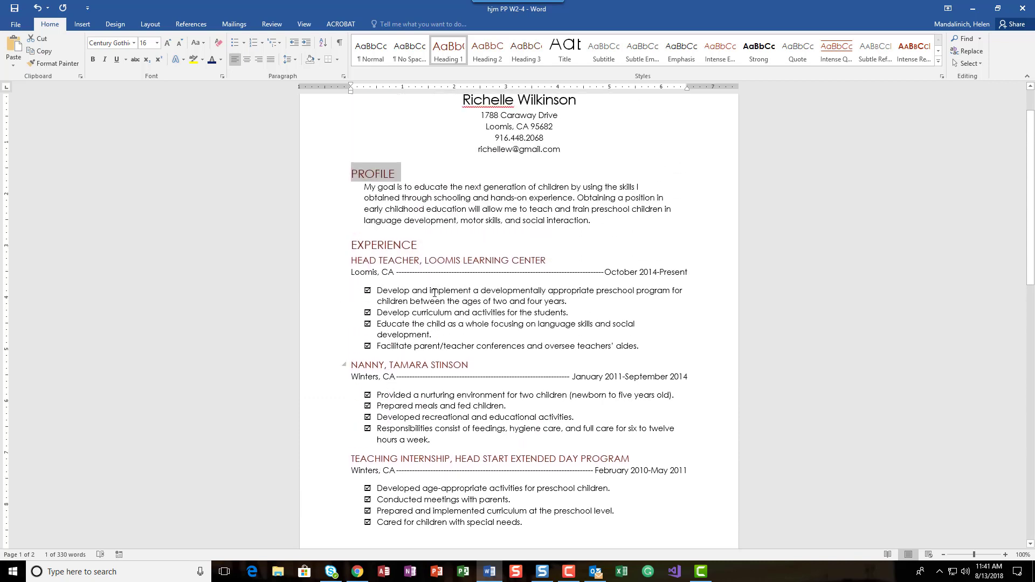
scroll(435, 293, down, 18)
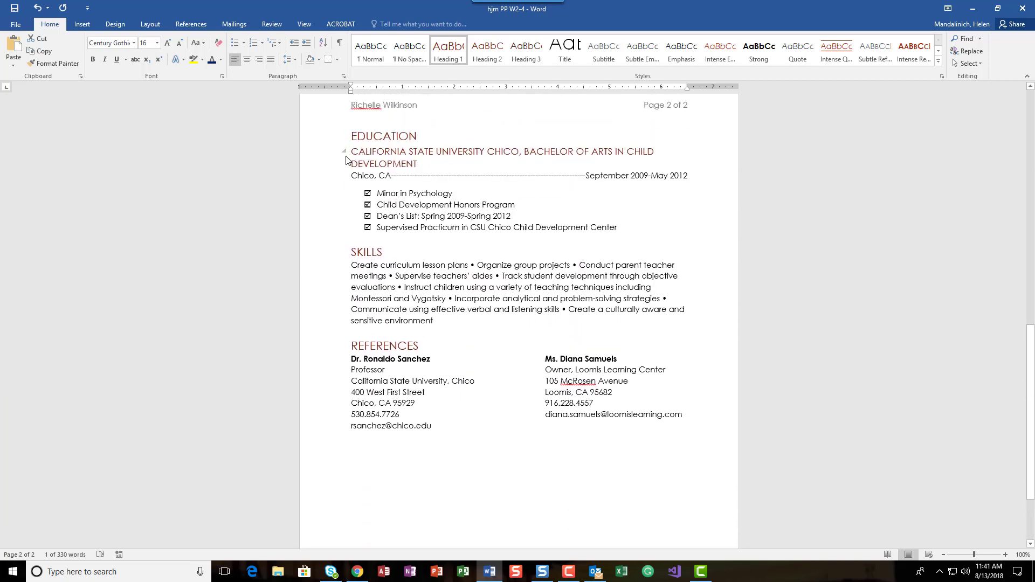
drag(352, 152, 421, 164)
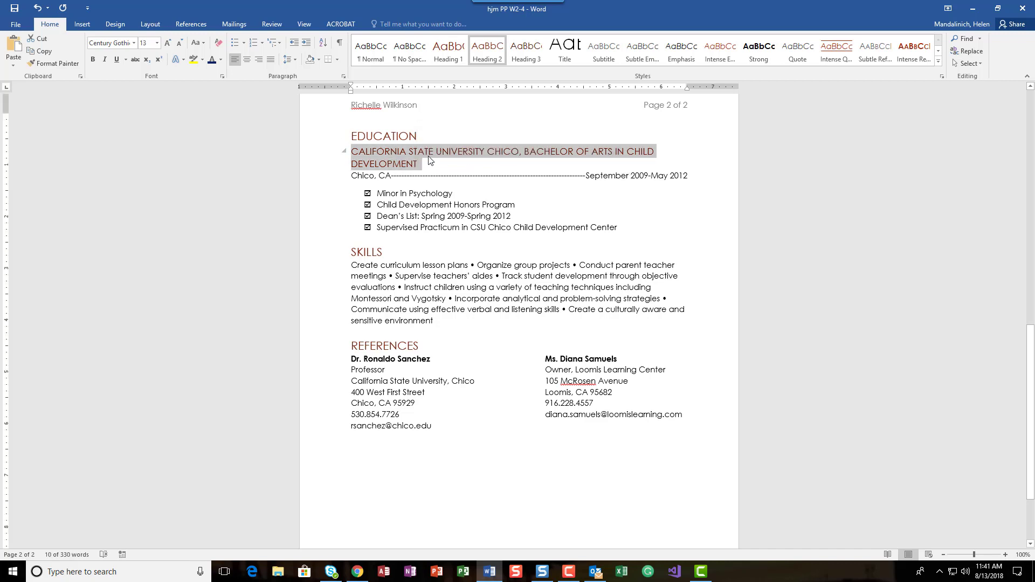
click(157, 42)
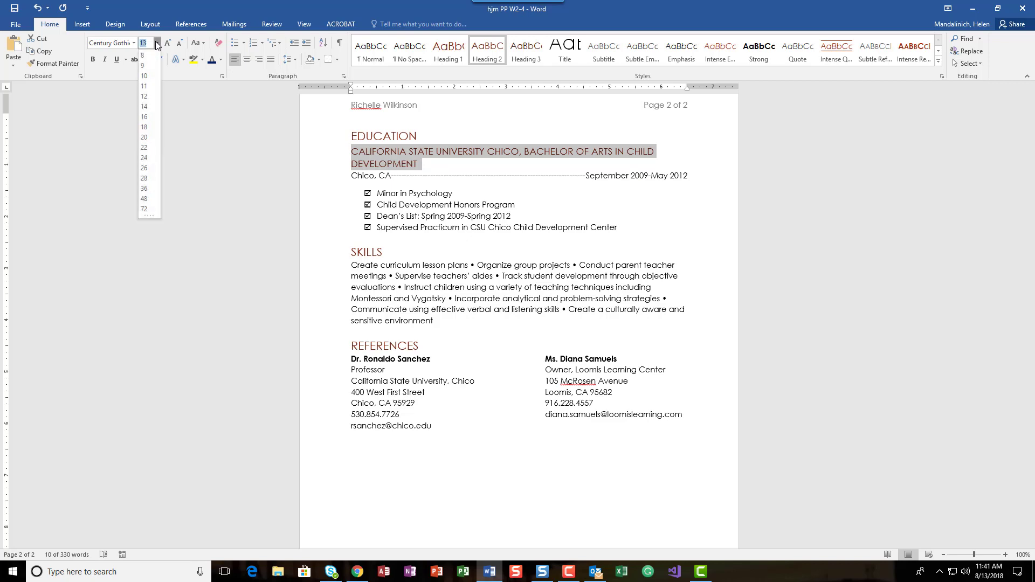
click(144, 86)
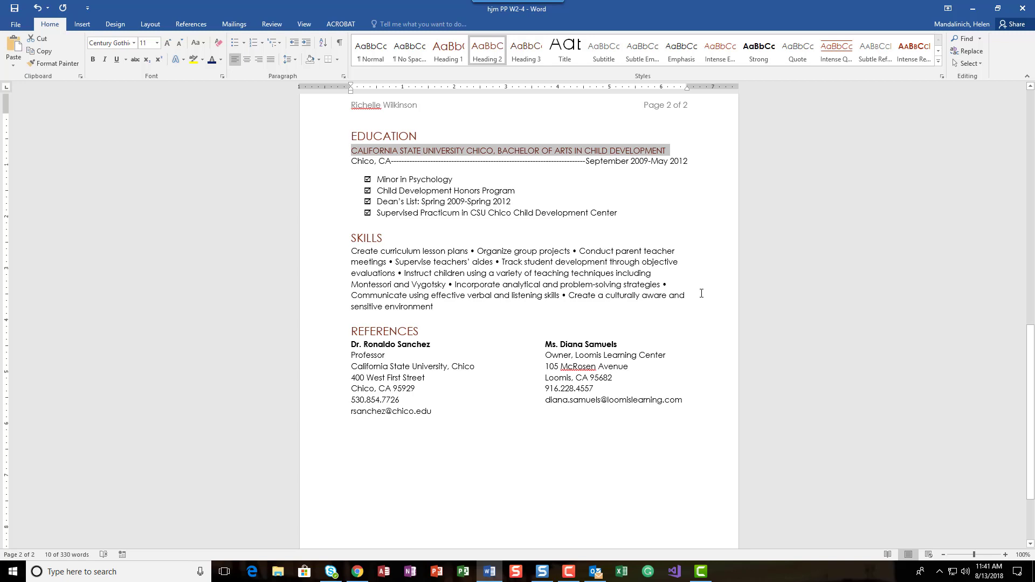
- Update the Heading 2 style to match the resized degree line under Education
scroll(588, 188, up, 7)
scroll(357, 162, up, 7)
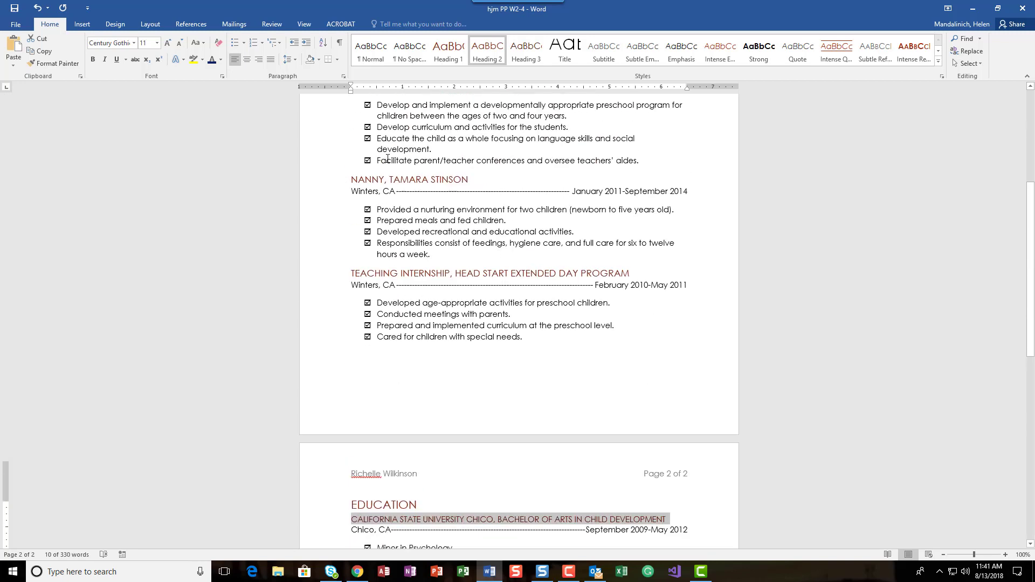
scroll(445, 279, down, 8)
scroll(446, 278, down, 3)
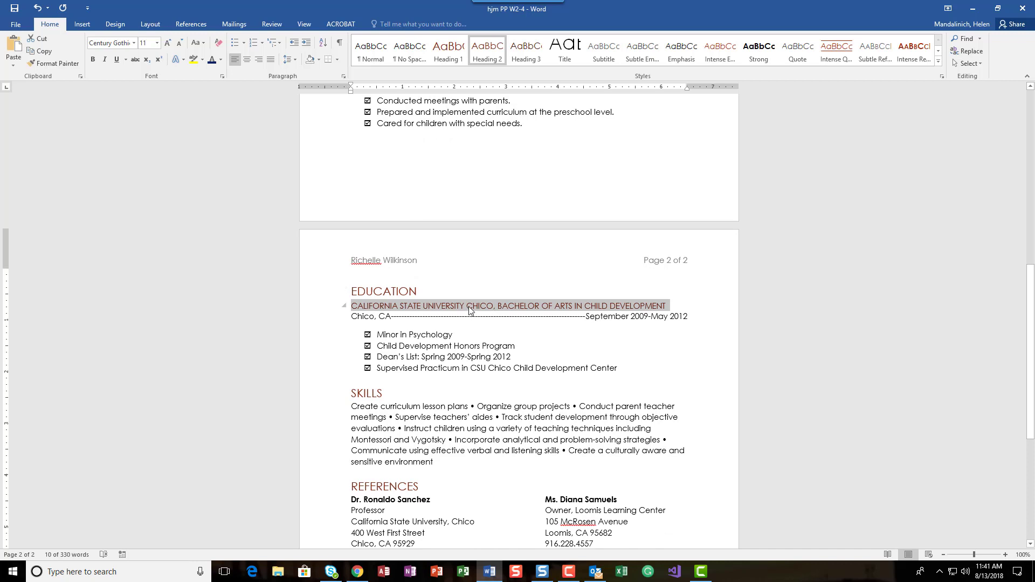
right_click(497, 50)
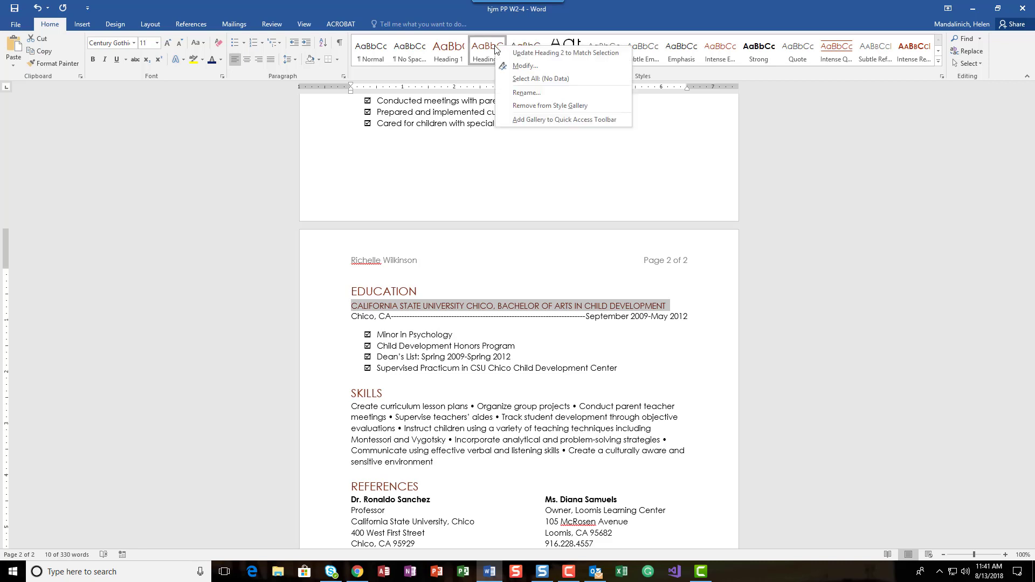
click(529, 53)
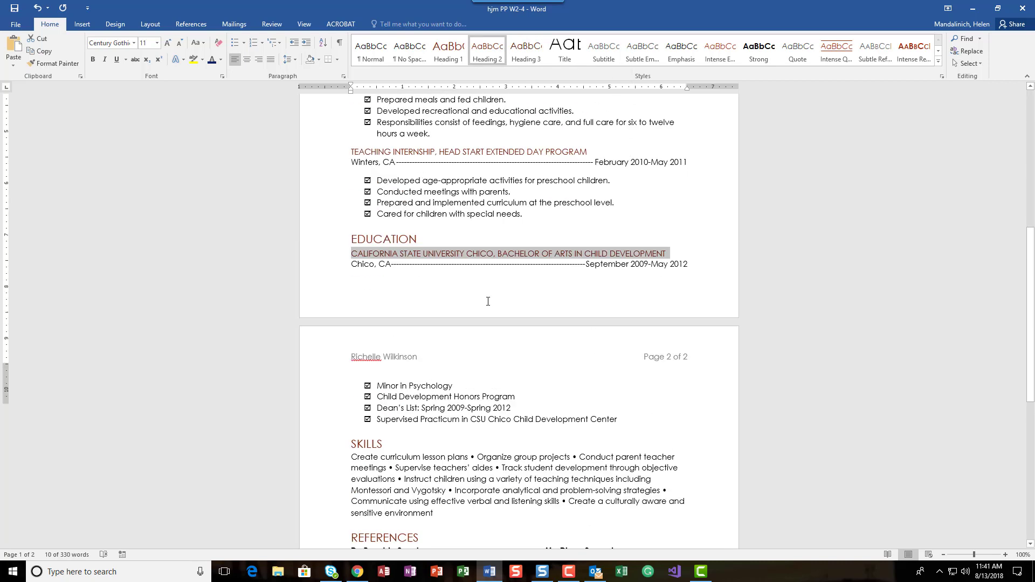
- Check the updated job title and degree lines across the resume, and save the document
scroll(488, 301, up, 5)
click(488, 301)
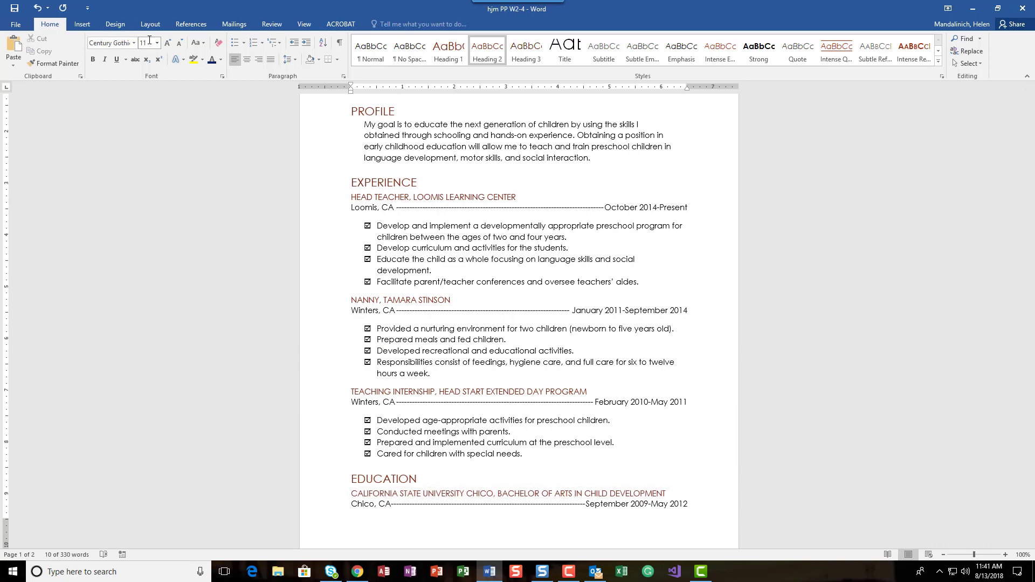
click(393, 215)
scroll(393, 214, up, 3)
scroll(393, 215, down, 5)
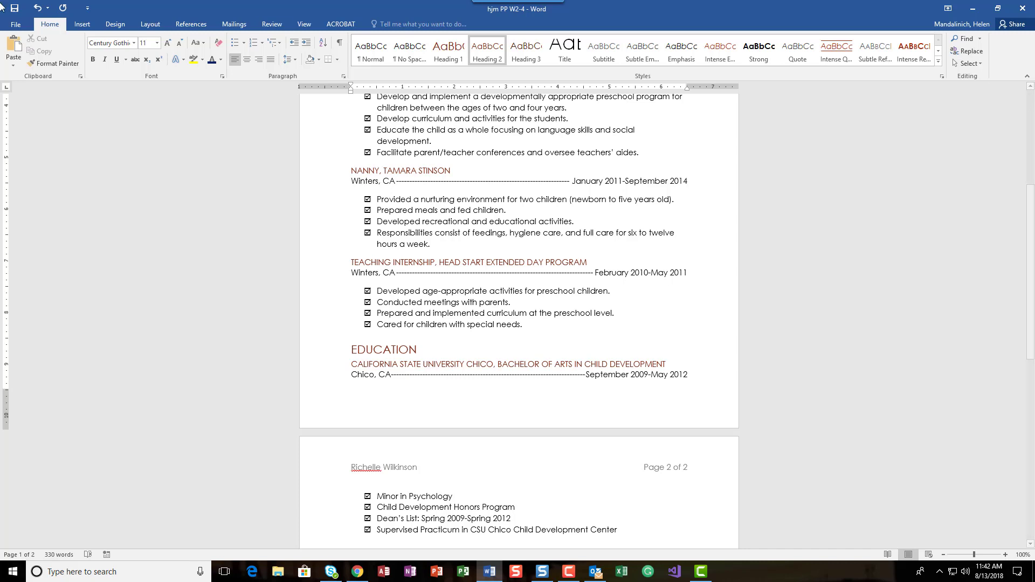
click(15, 9)
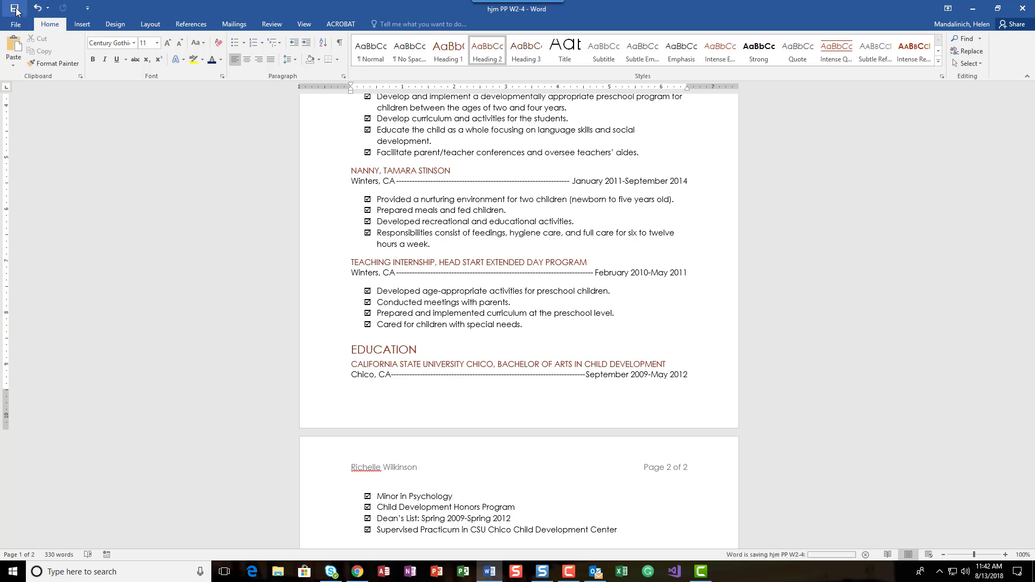